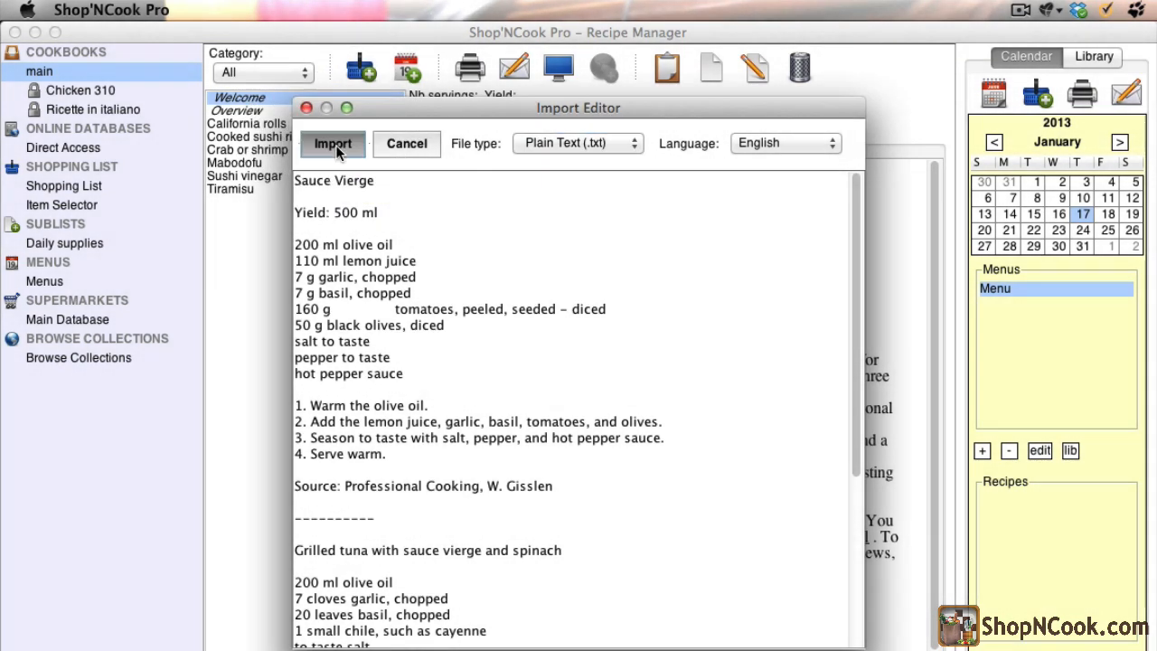
- Import the Sauce Vierge and Grilled tuna recipes into the main cookbook with the additional category Example
click(406, 143)
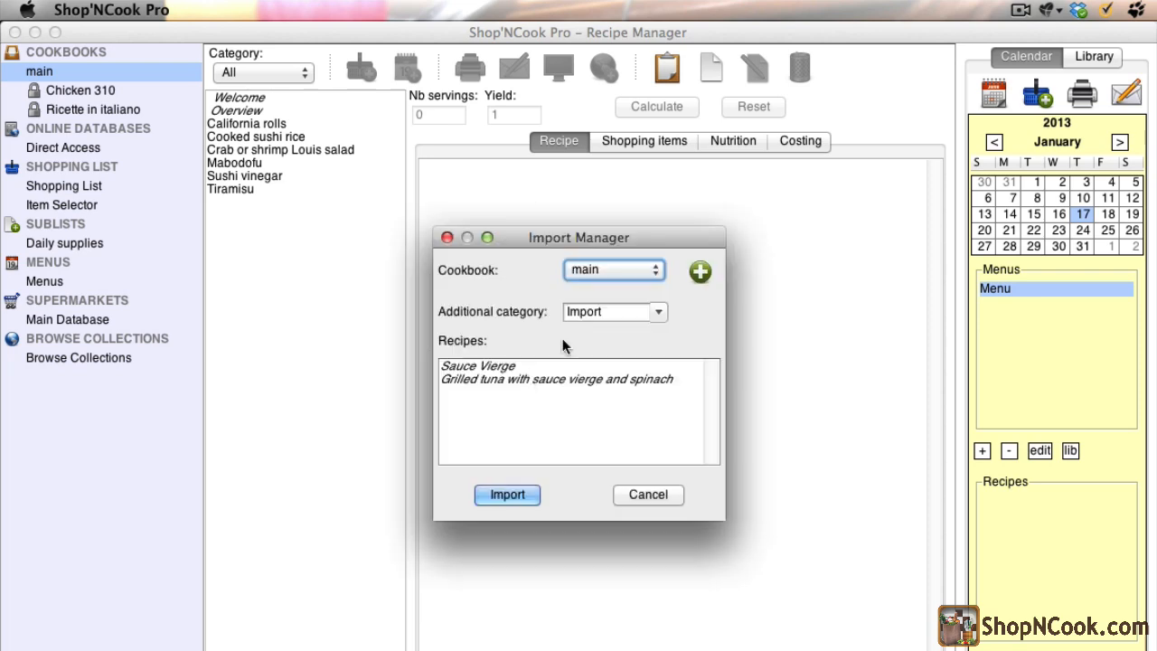
click(603, 312)
double_click(602, 312)
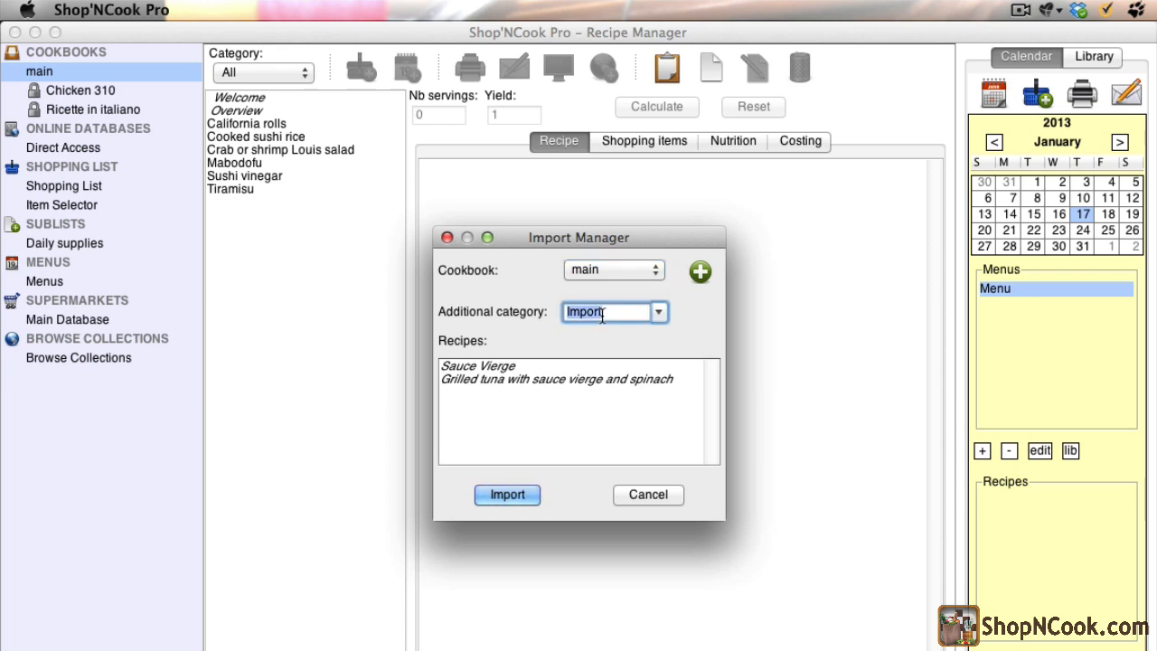
text(Example)
click(499, 497)
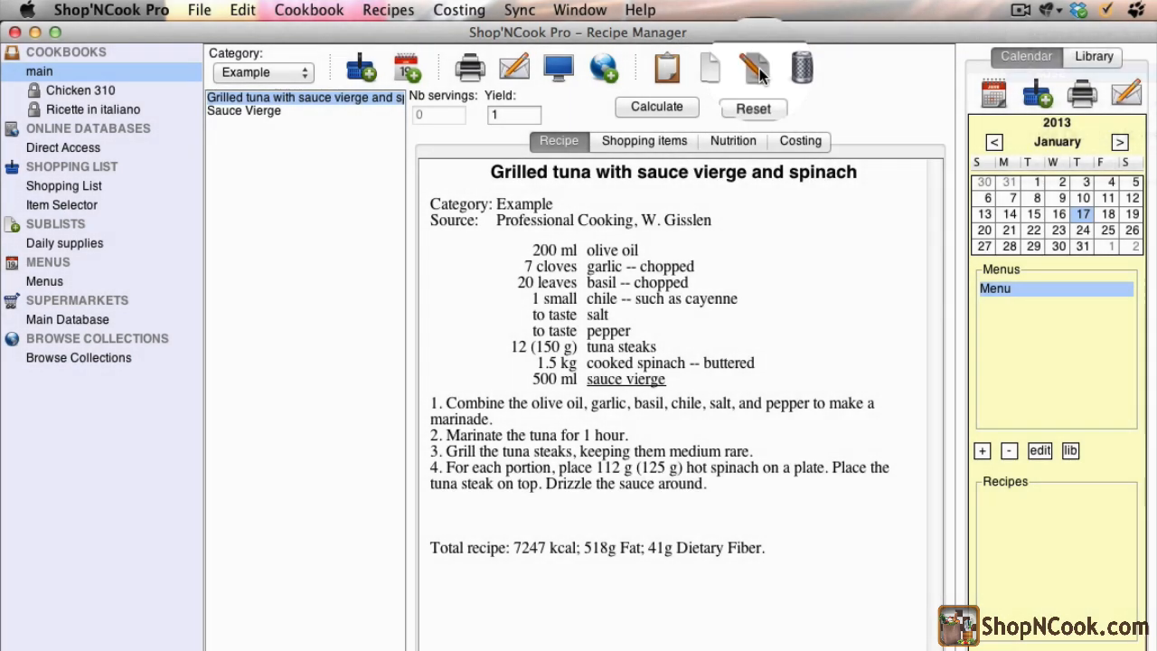
- Edit the Grilled tuna with sauce vierge and spinach recipe to 12 servings with a portion size of 10 oz
click(758, 68)
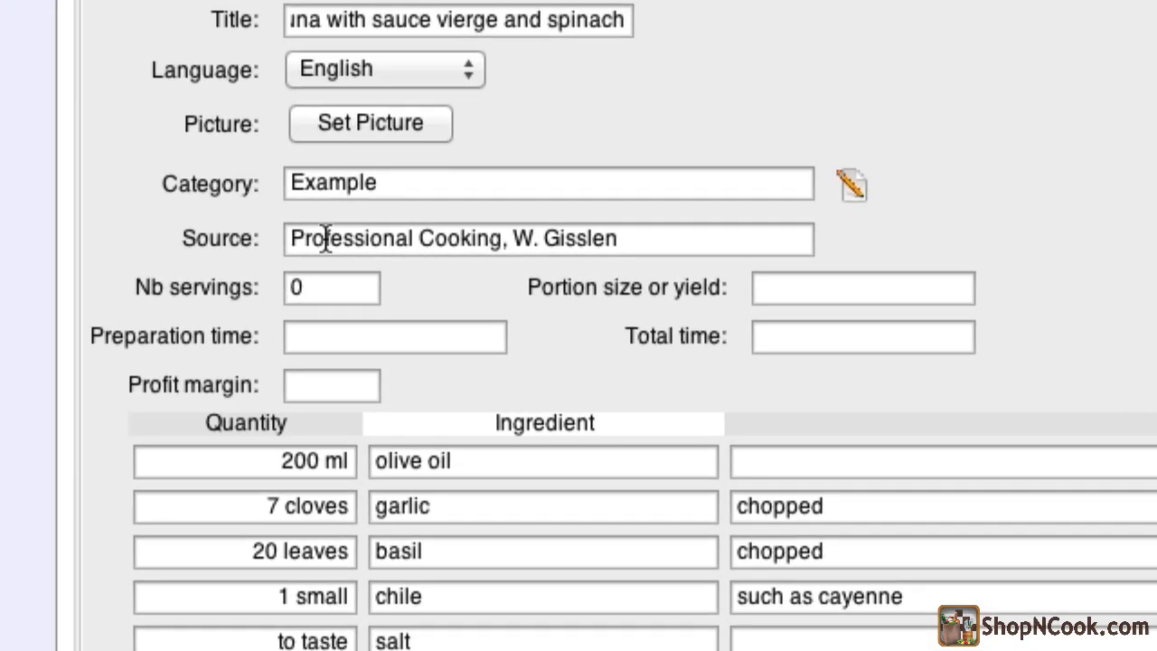
double_click(350, 280)
text(12)
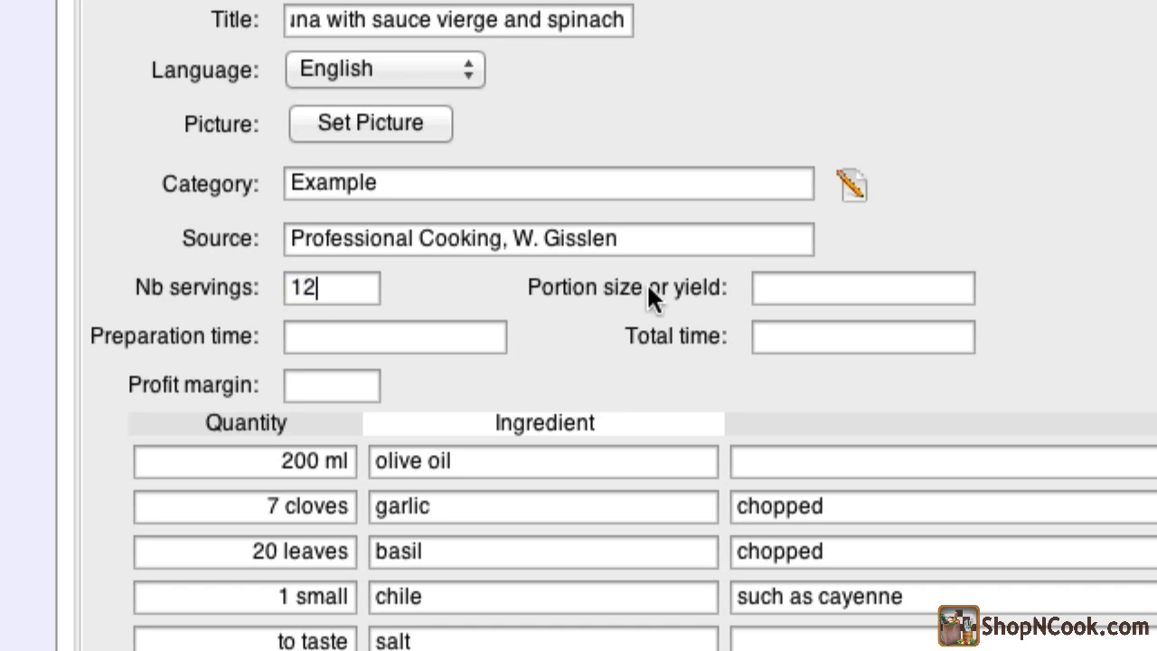
click(792, 288)
text(10 oz)
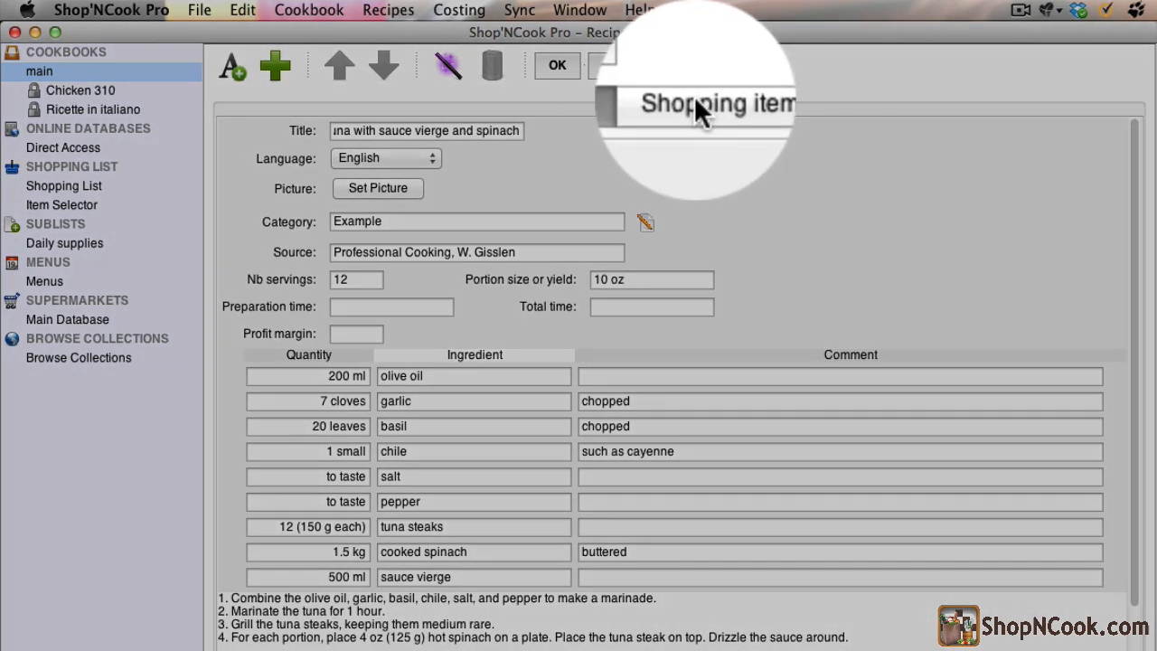
- Relink the recipe's tuna shopping item to Fish & shellfish:tuna, adding the tuna steaks link to the dictionary, and save the recipe
click(696, 100)
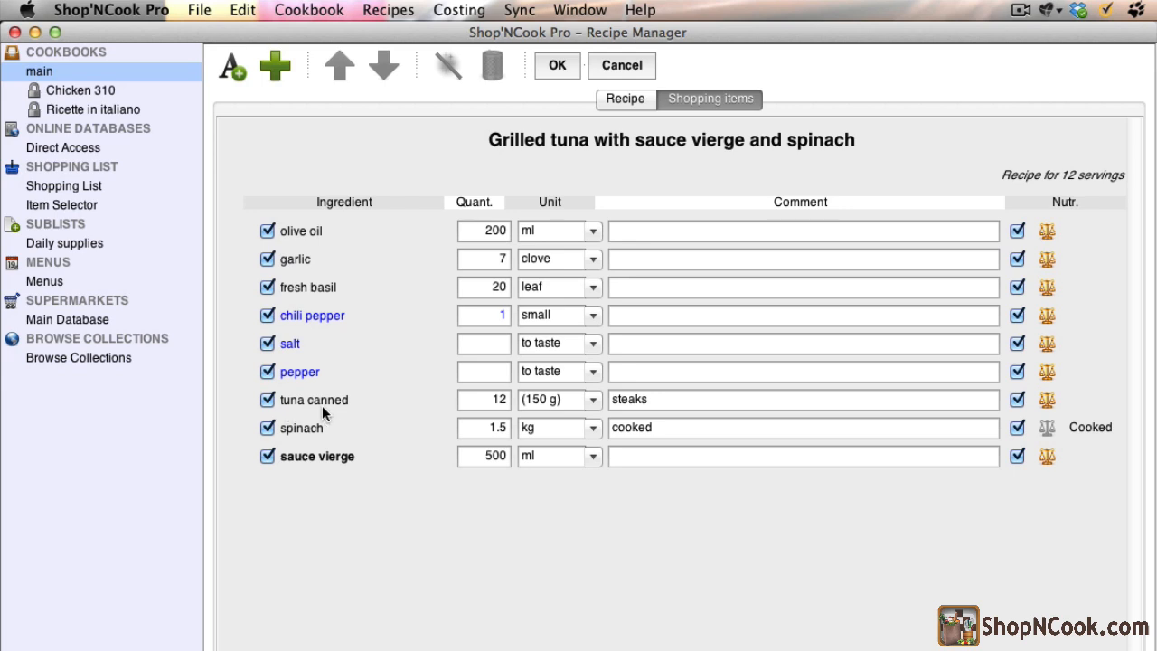
click(667, 398)
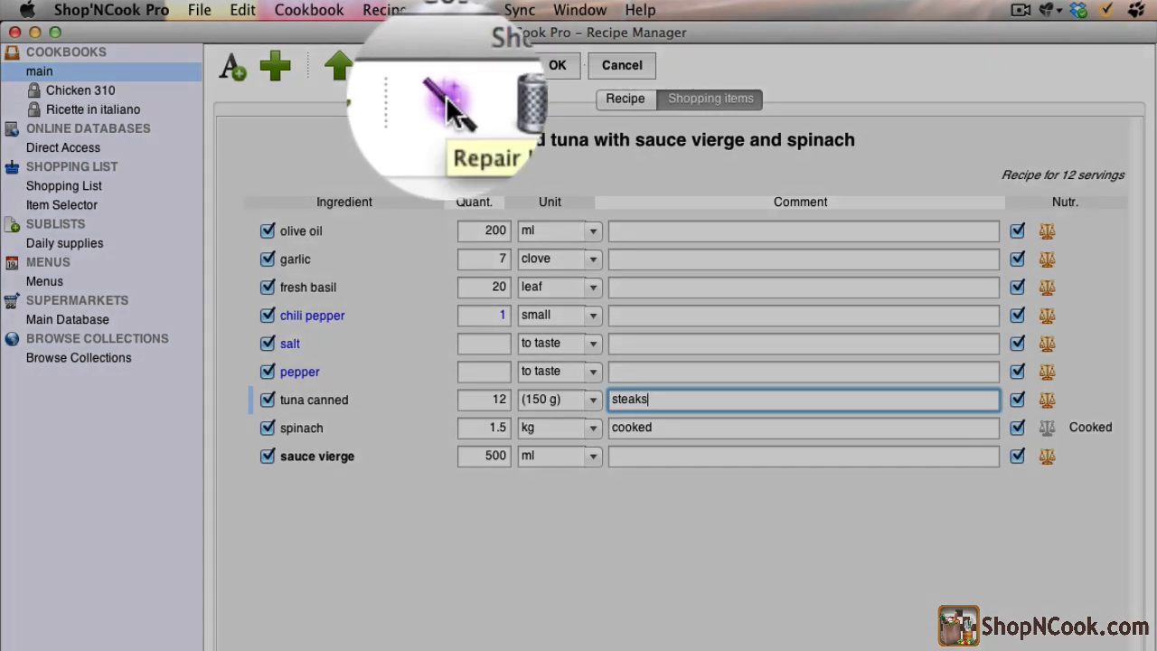
click(448, 66)
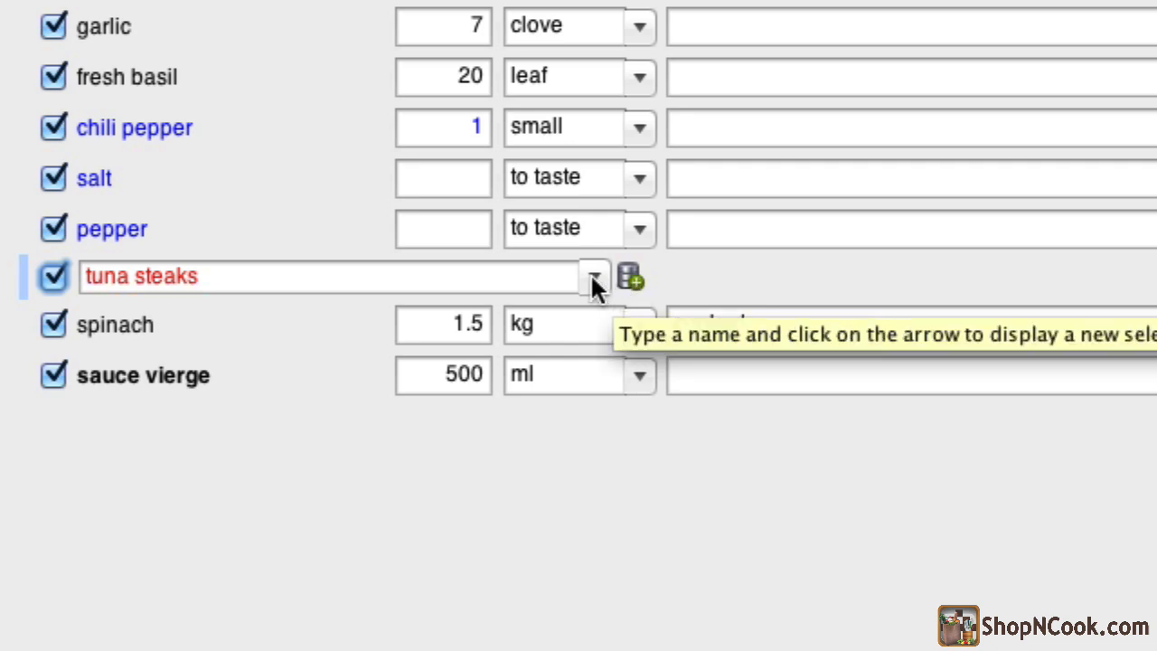
click(594, 276)
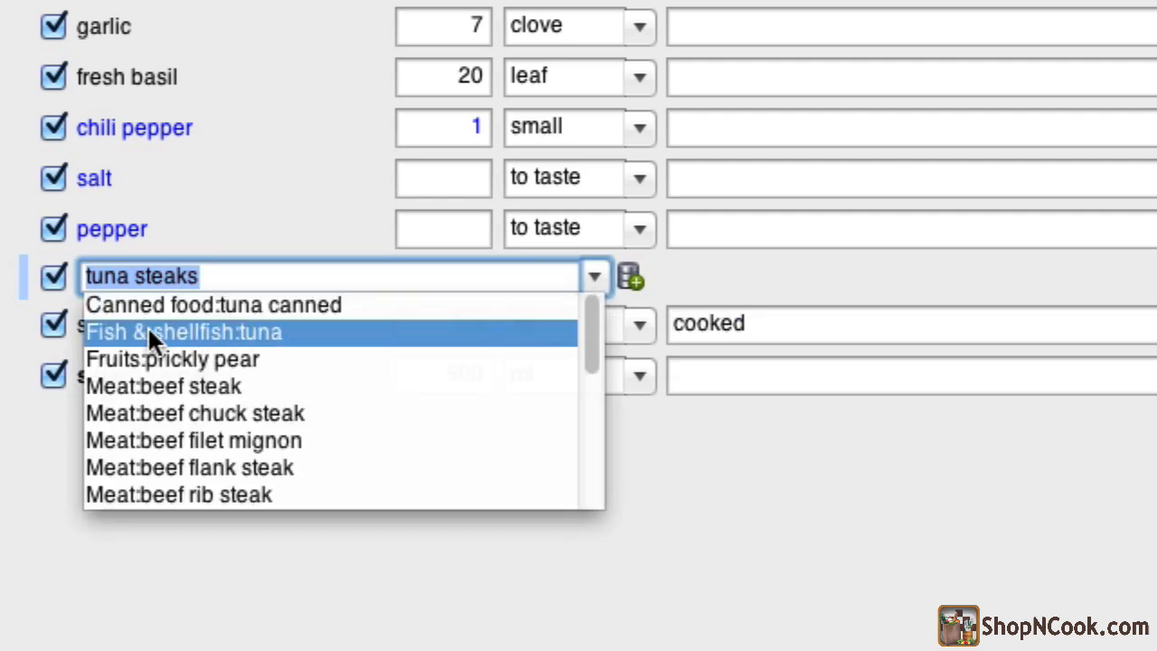
click(266, 331)
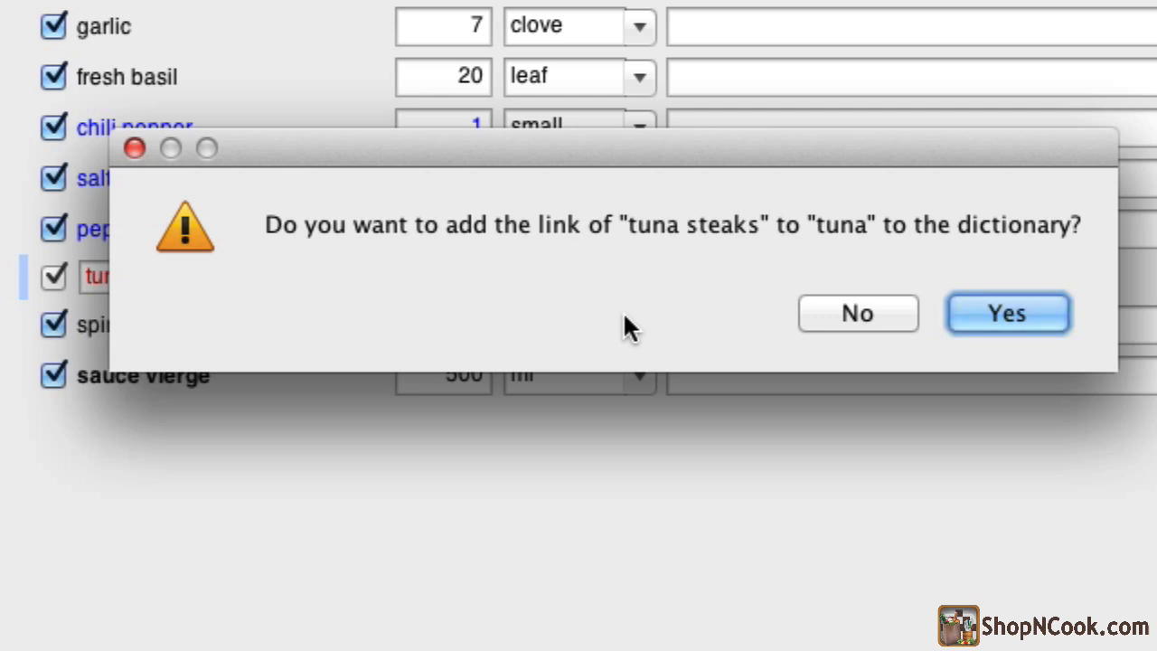
click(992, 315)
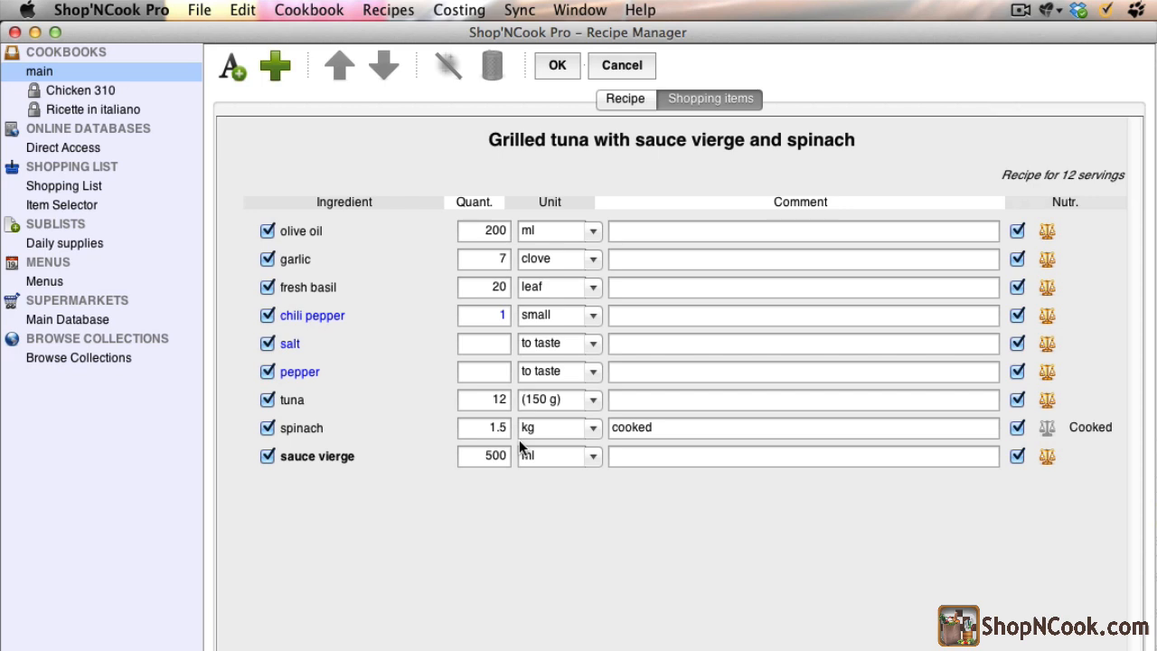
click(668, 401)
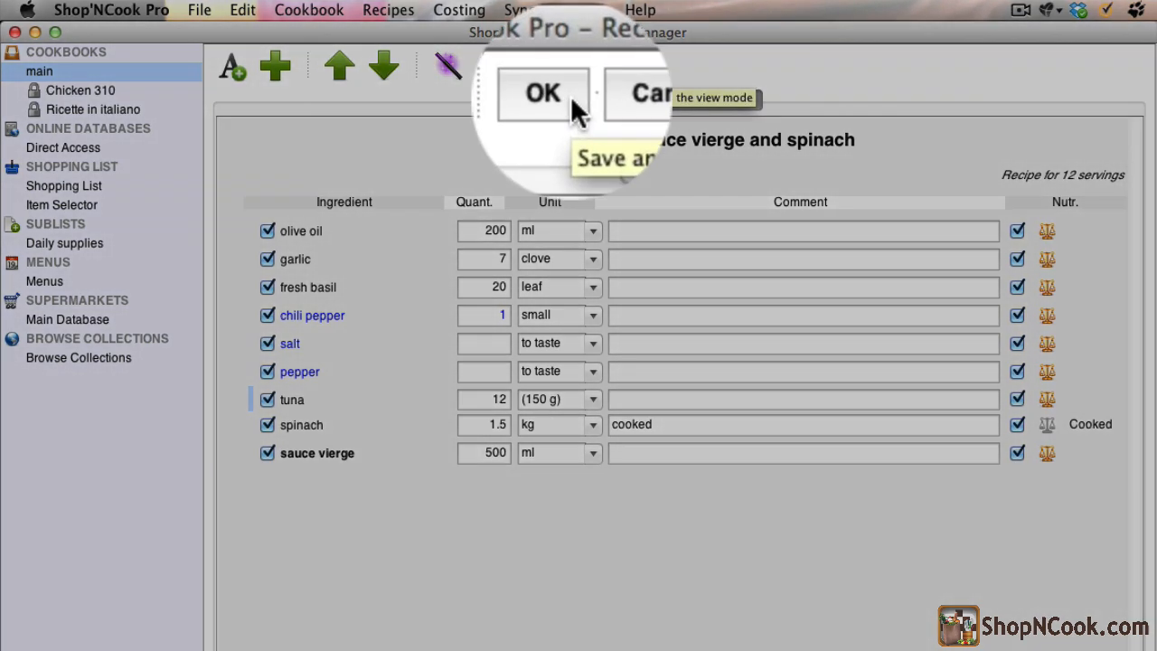
click(571, 67)
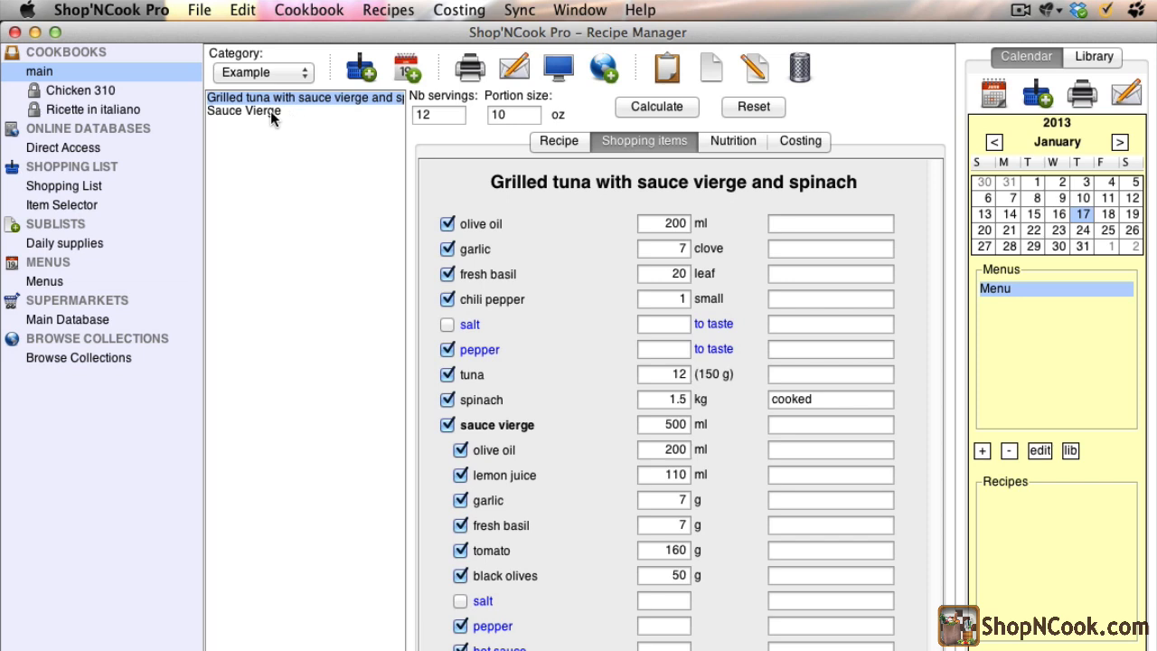
- View the costing of Sauce Vierge and browse the Cereals & beans prices in the Main Database
click(271, 110)
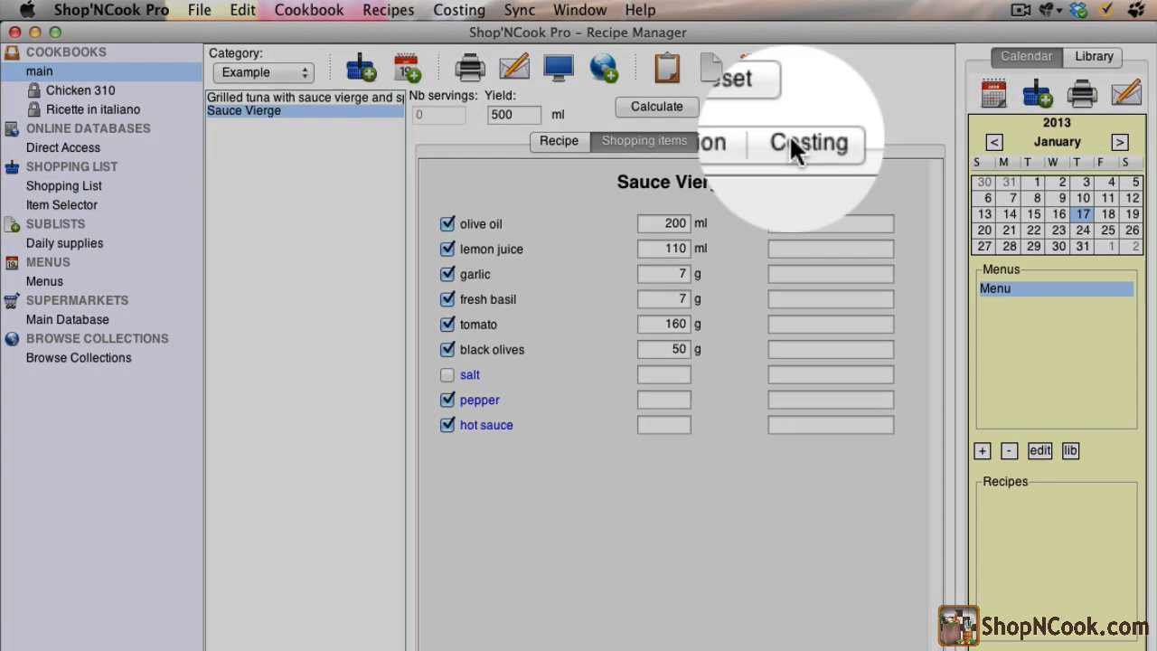
click(790, 137)
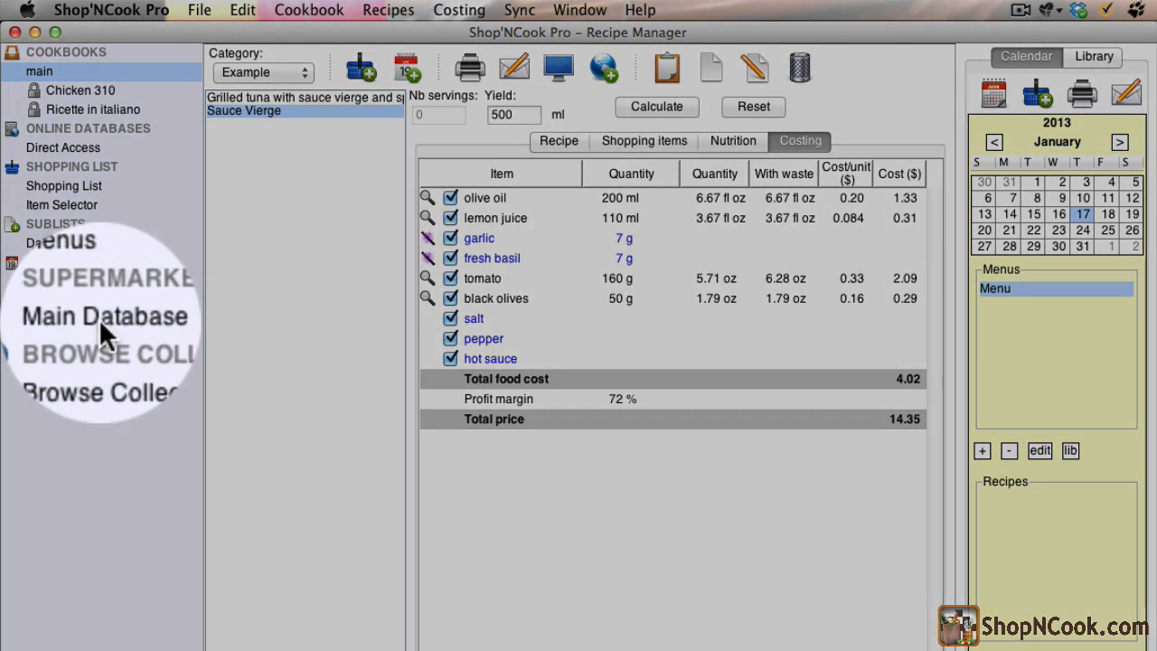
click(98, 319)
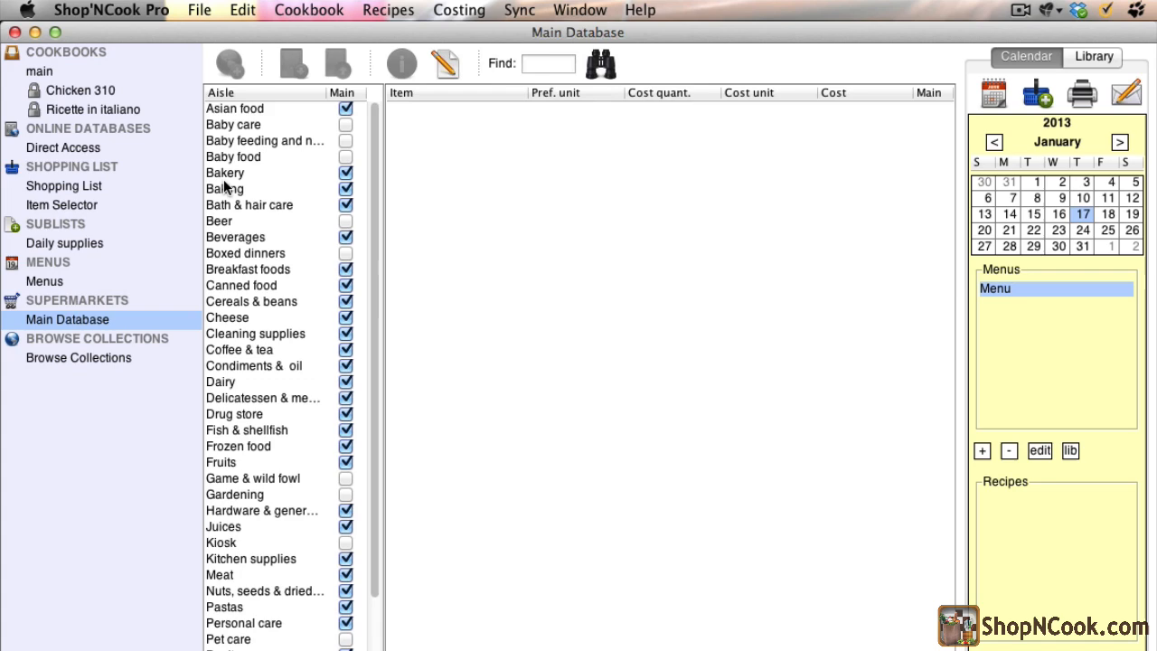
click(234, 302)
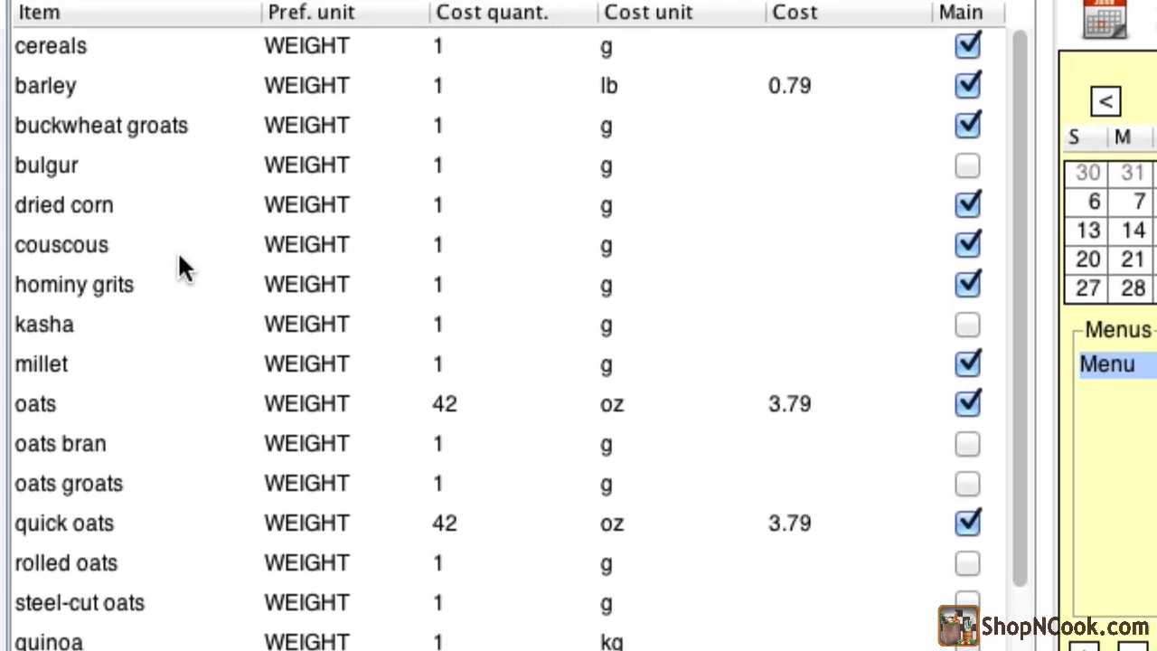
scroll(179, 256, down, 10)
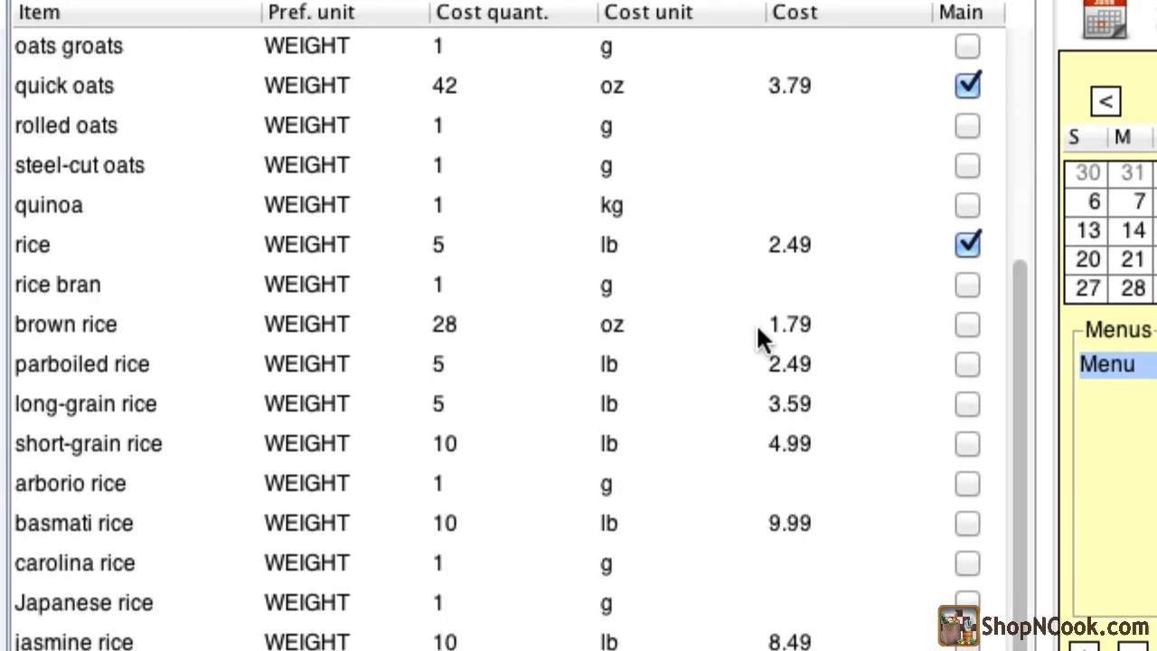
scroll(756, 324, up, 10)
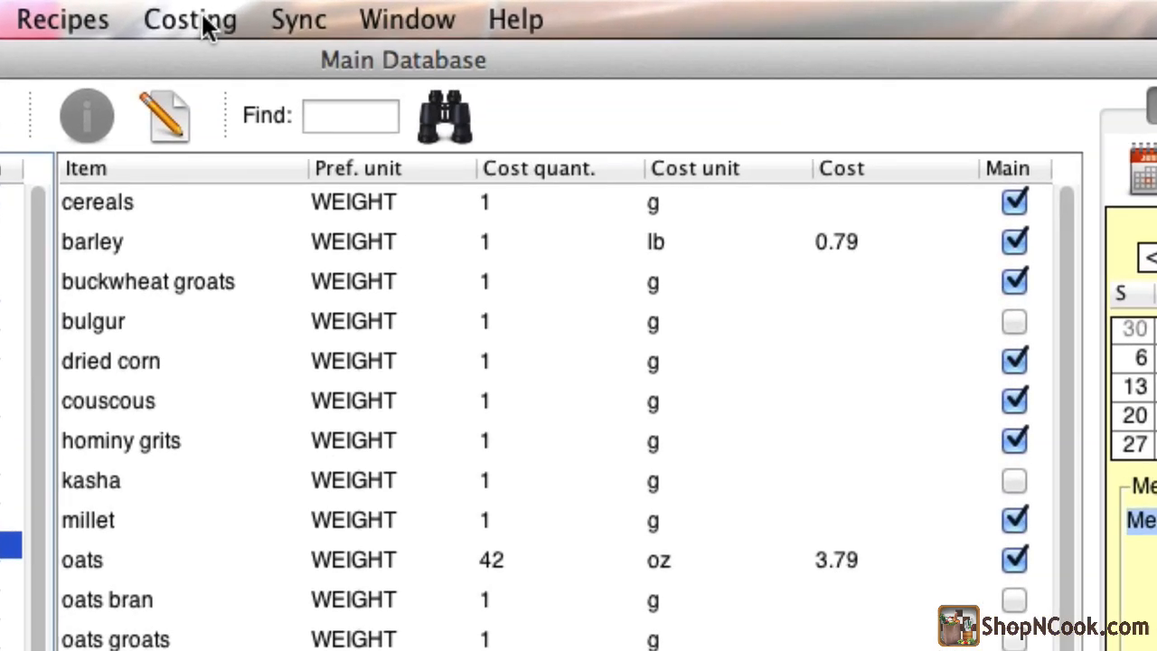
- Clear all cost information from the item database
click(390, 16)
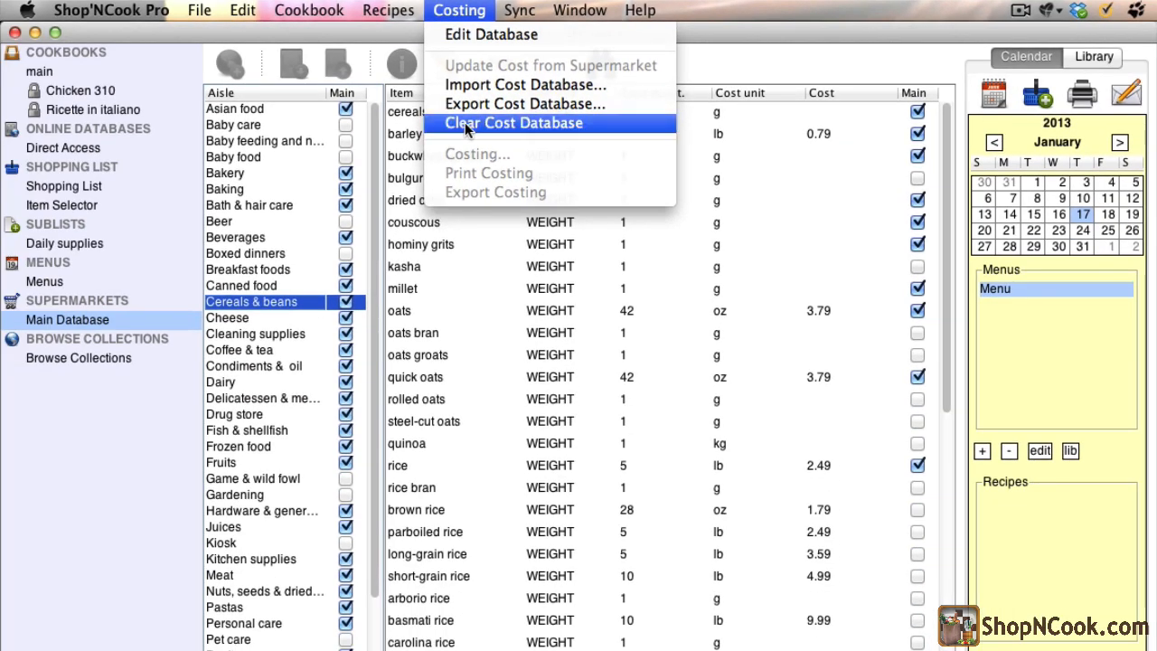
click(201, 223)
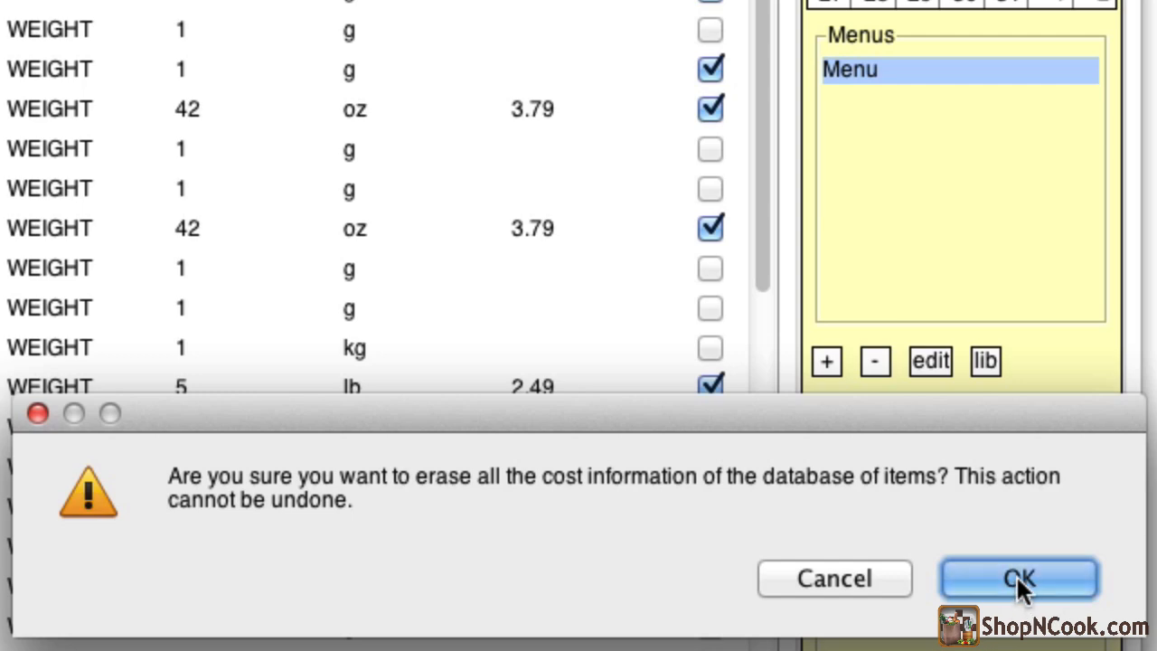
click(1020, 583)
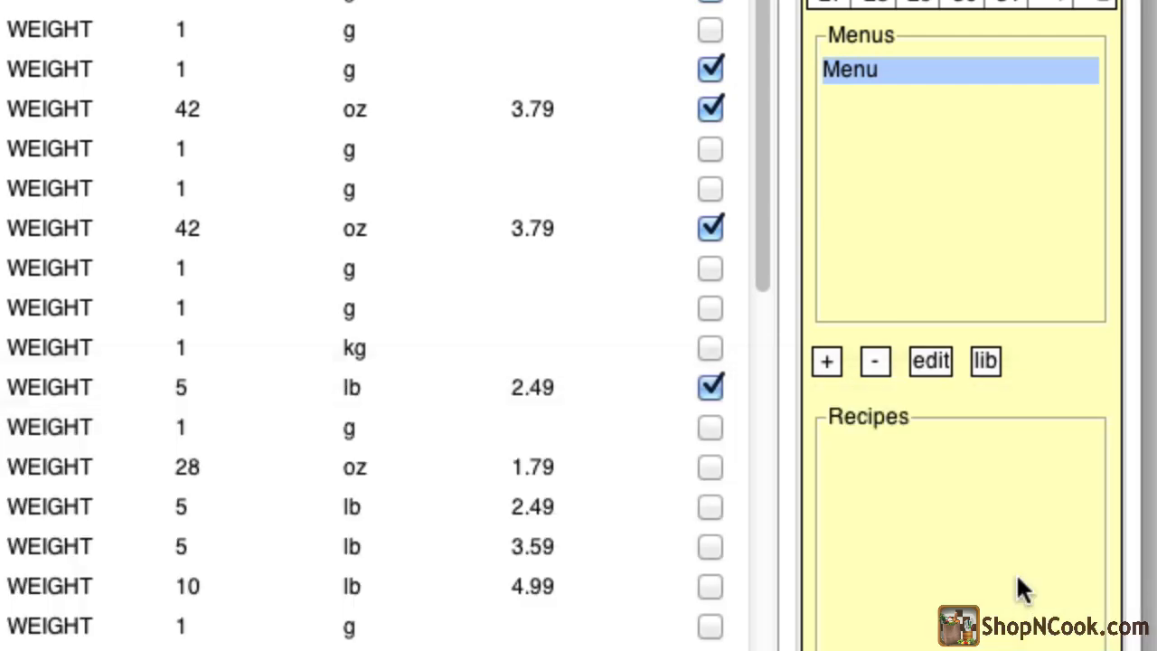
click(1097, 573)
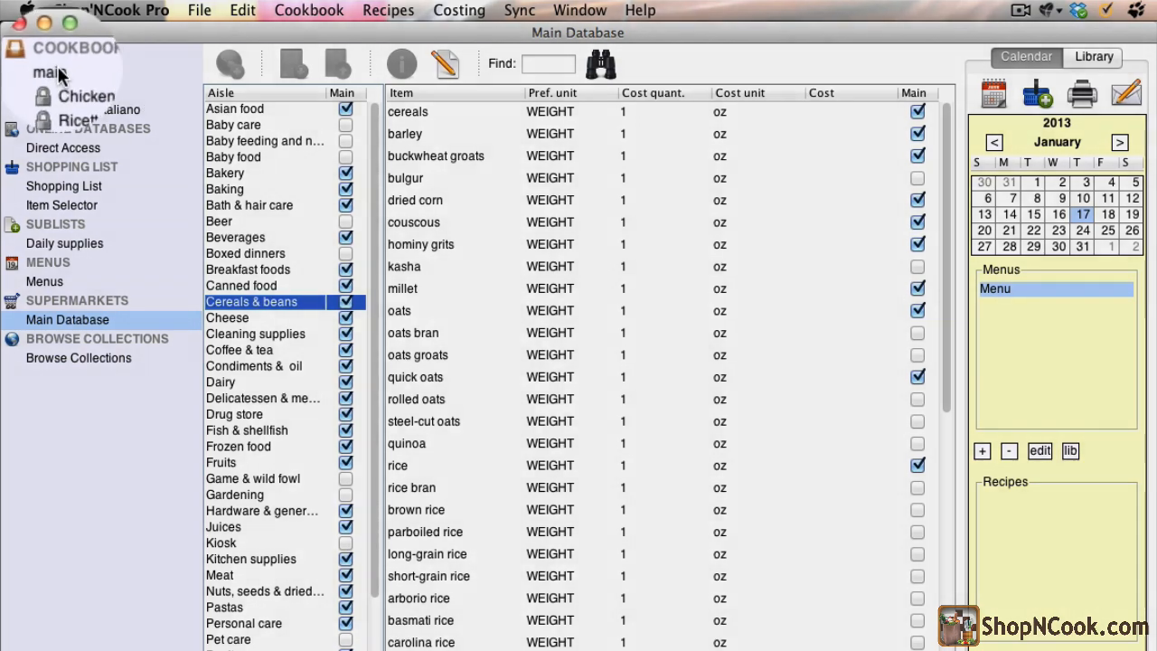
- Return to the Sauce Vierge costing in the main cookbook and consult the ingredient price list document
click(41, 72)
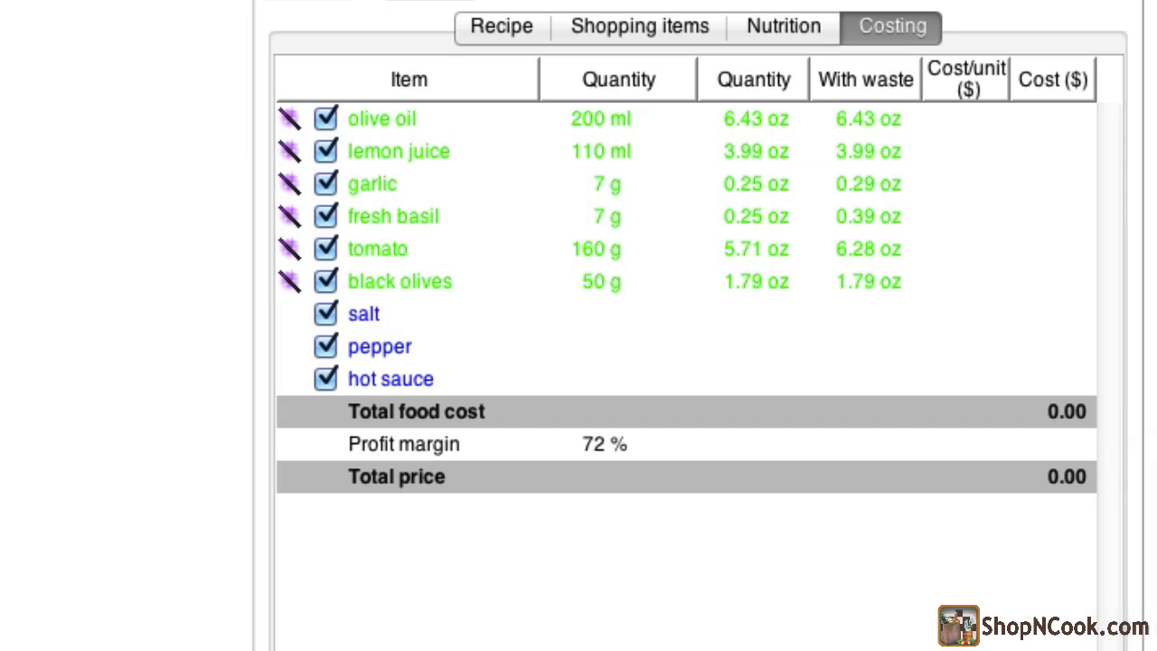
drag(1156, 271, 384, 13)
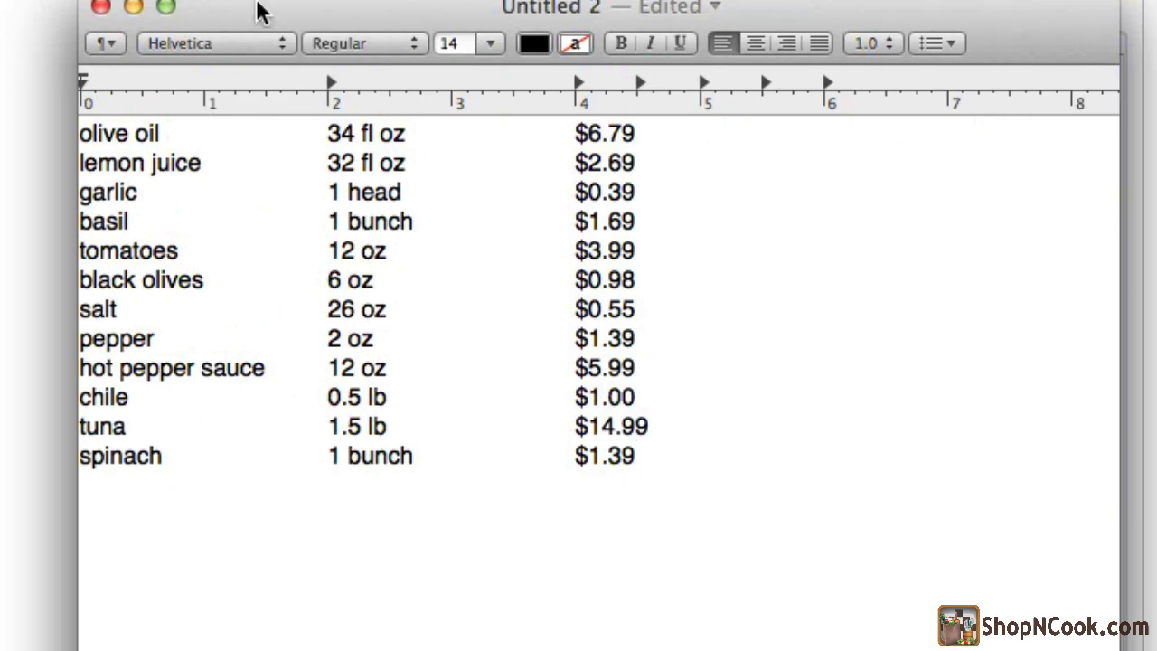
drag(258, 10, 1156, 29)
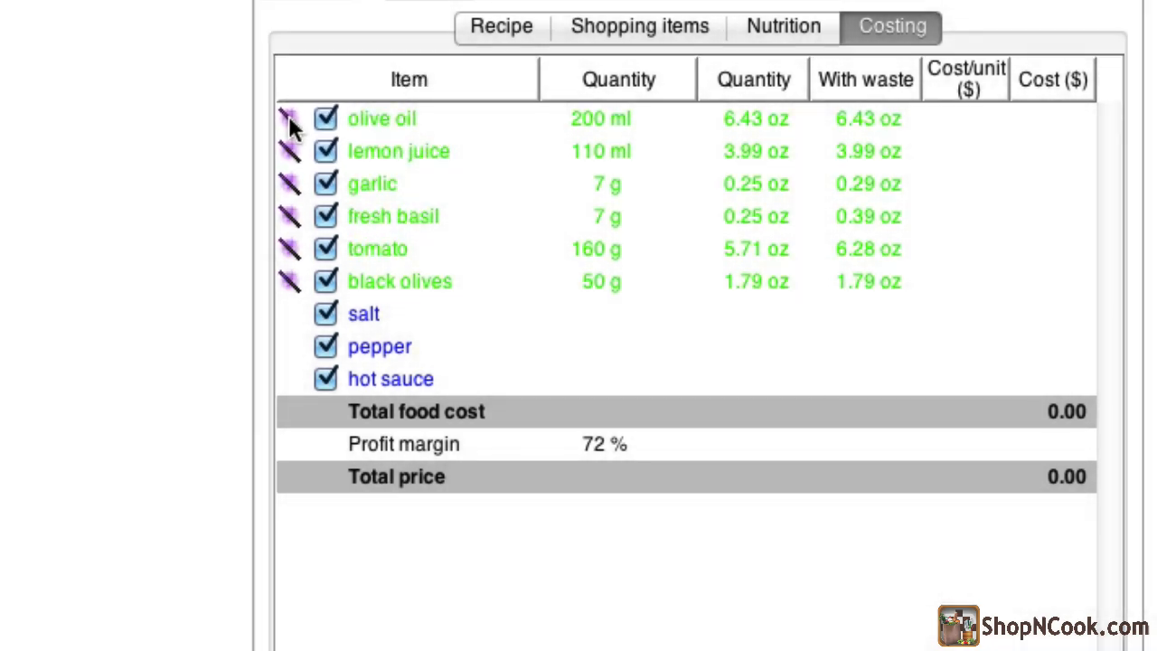
- Set the olive oil cost to 6.70 for 34 fl oz in the Sauce Vierge costing
click(291, 123)
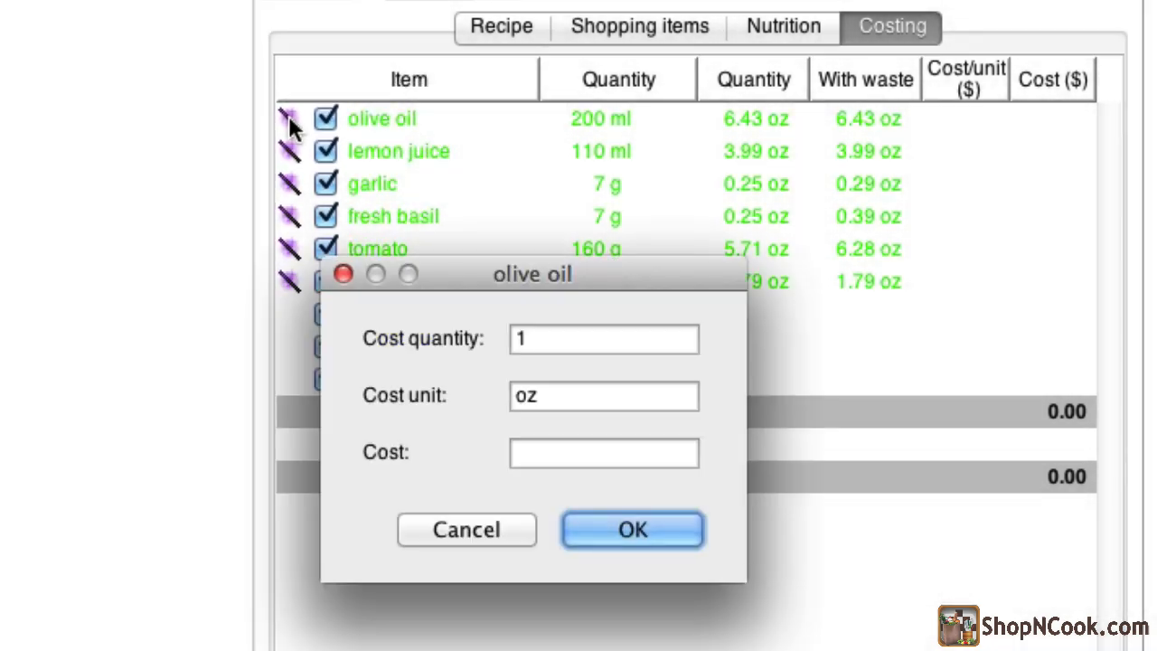
click(572, 348)
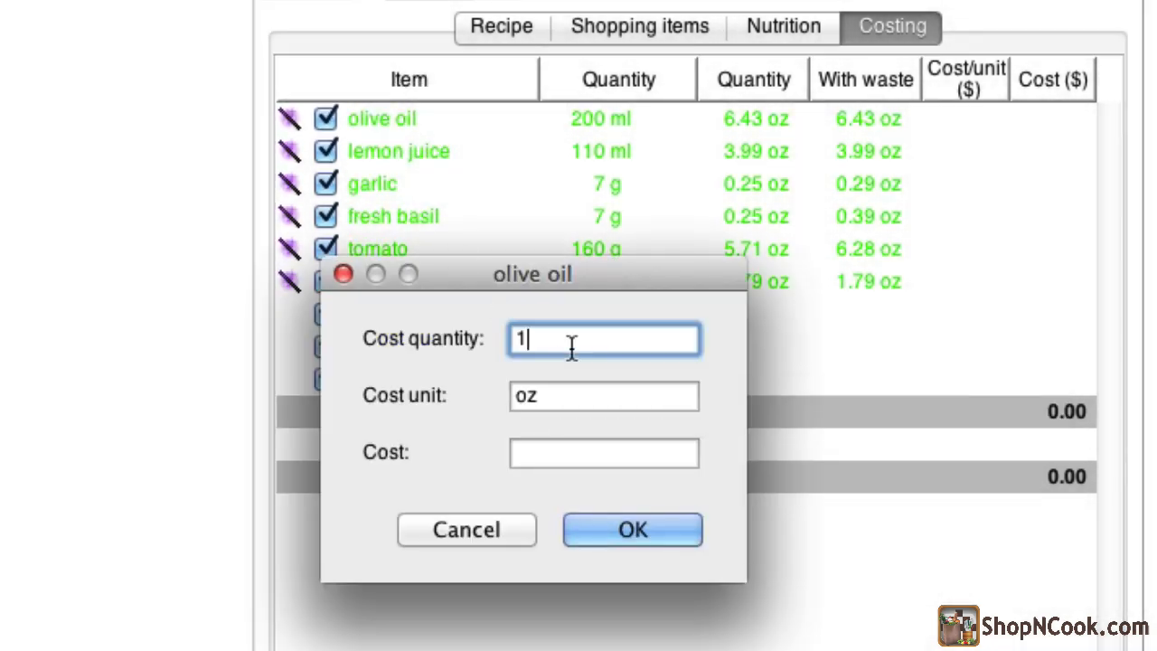
text(34)
key(Tab)
text(fl oz)
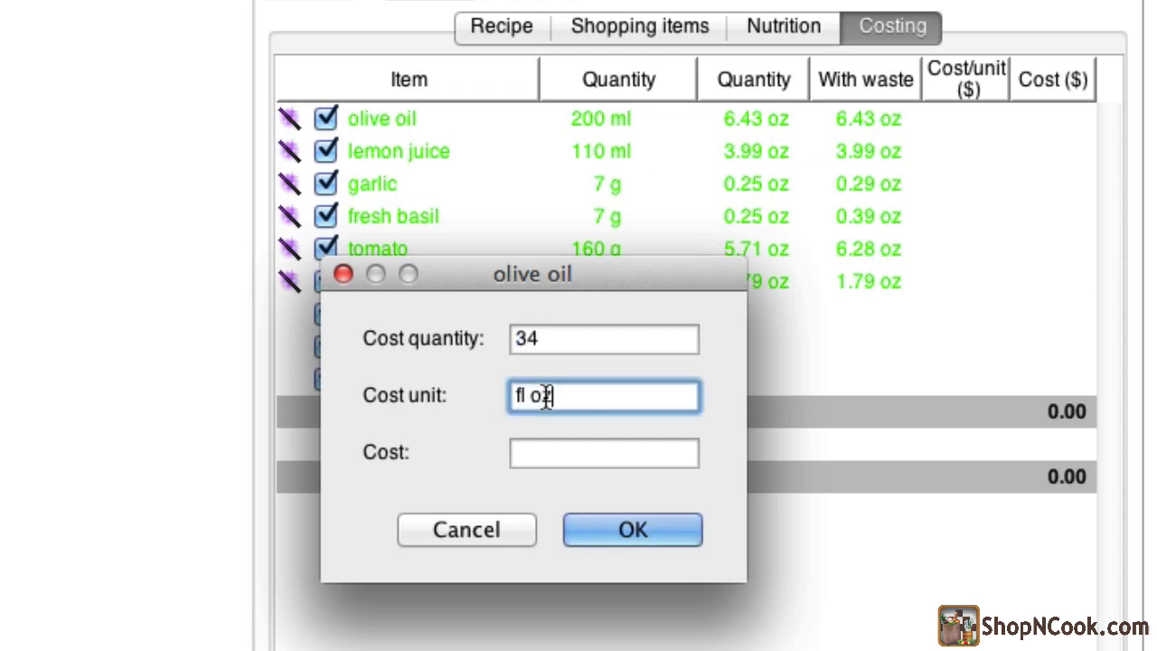
click(543, 455)
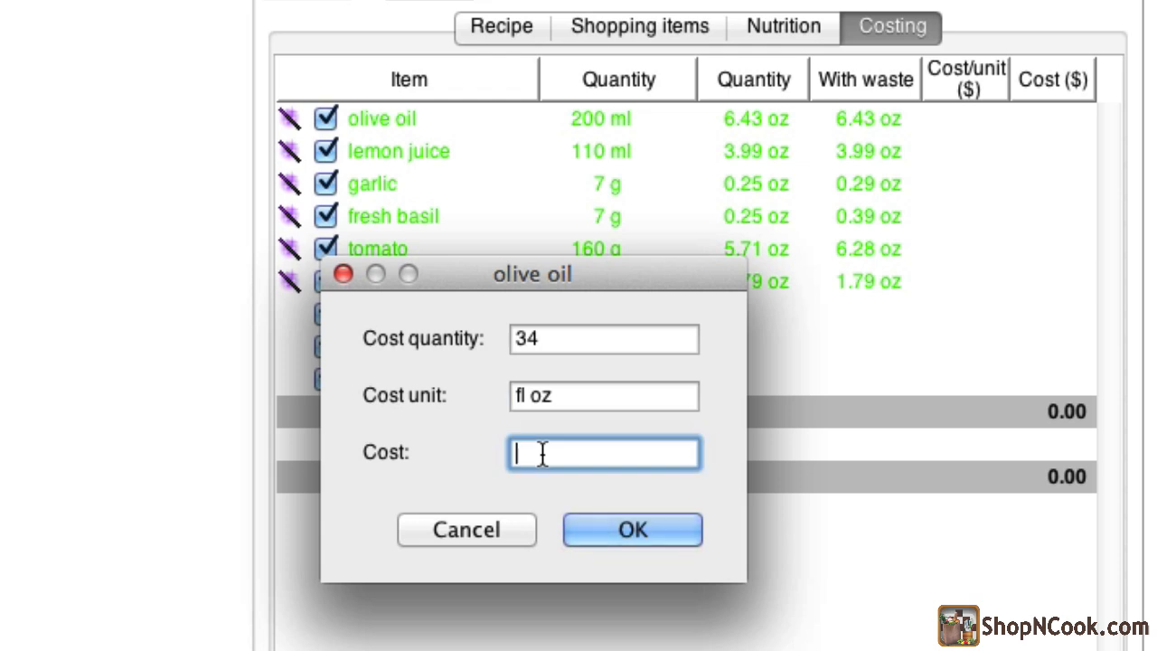
text(6.70)
click(592, 529)
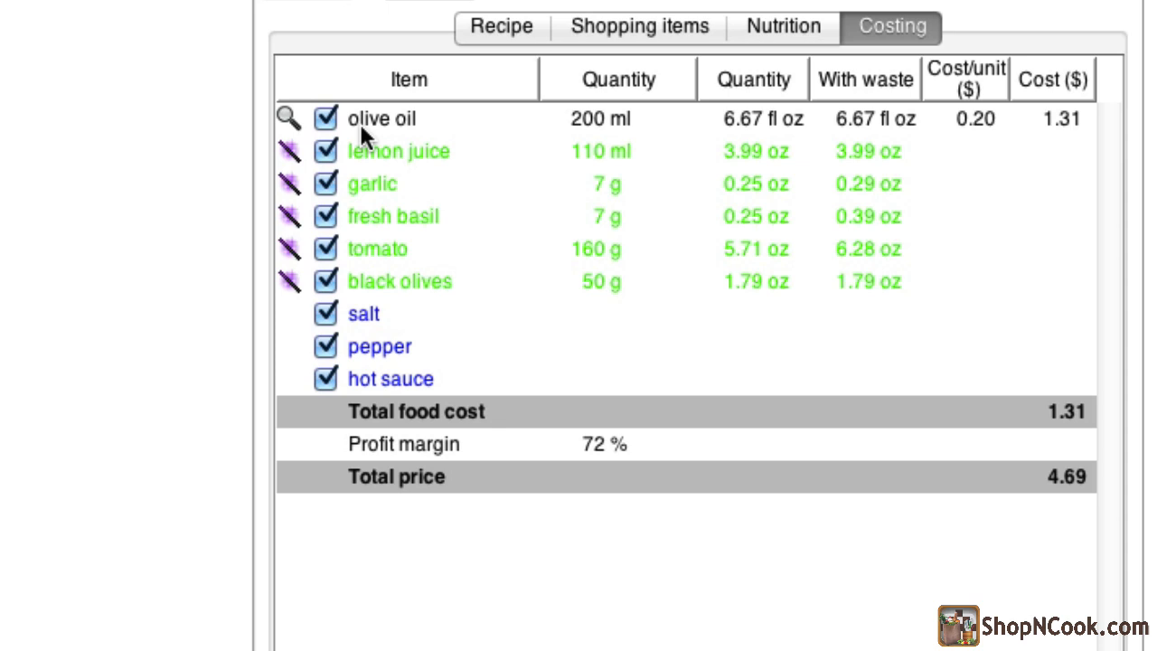
- Set the lemon juice cost to 2.69 for 32 fl oz
click(289, 161)
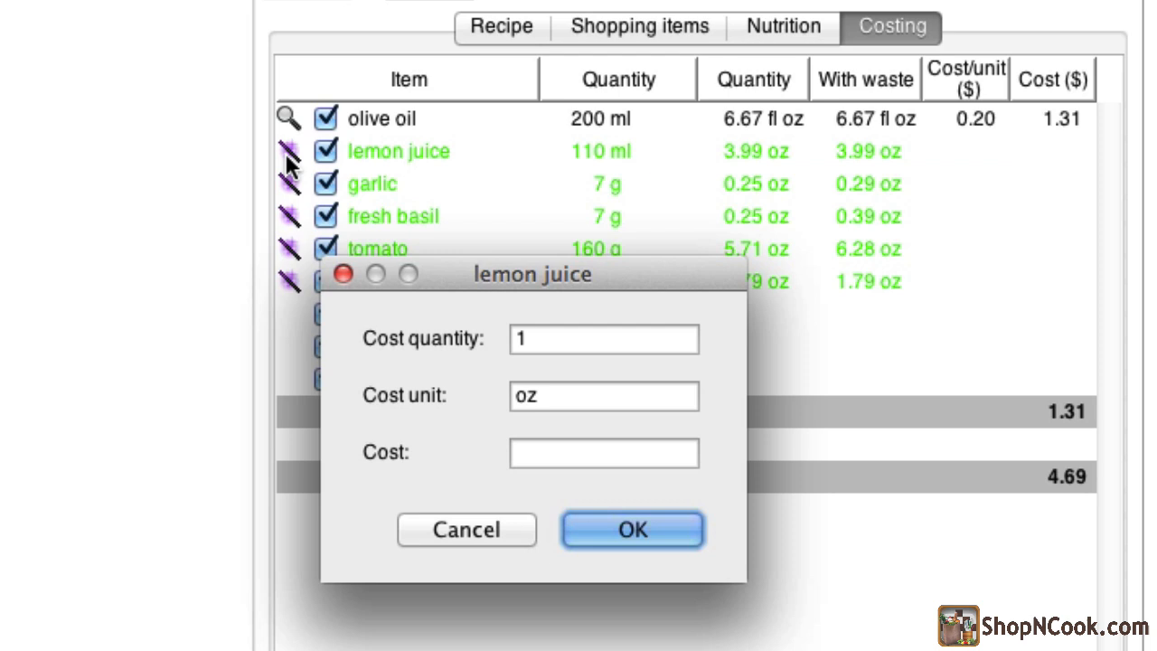
click(560, 331)
text(32)
click(553, 452)
text(2.69)
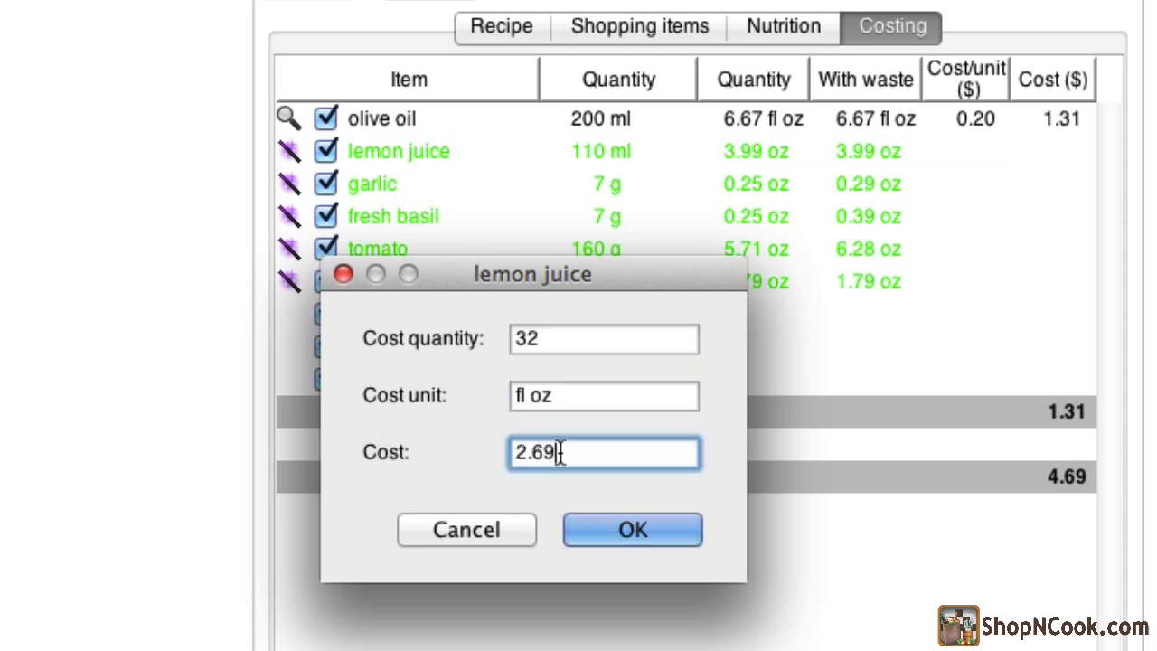
key(Return)
- Set the garlic cost to 0.39 for 1 head in the Sauce Vierge costing
text(head)
key(BackSpace)
key(BackSpace)
key(BackSpace)
key(BackSpace)
key(BackSpace)
double_click(556, 395)
text(head)
click(551, 452)
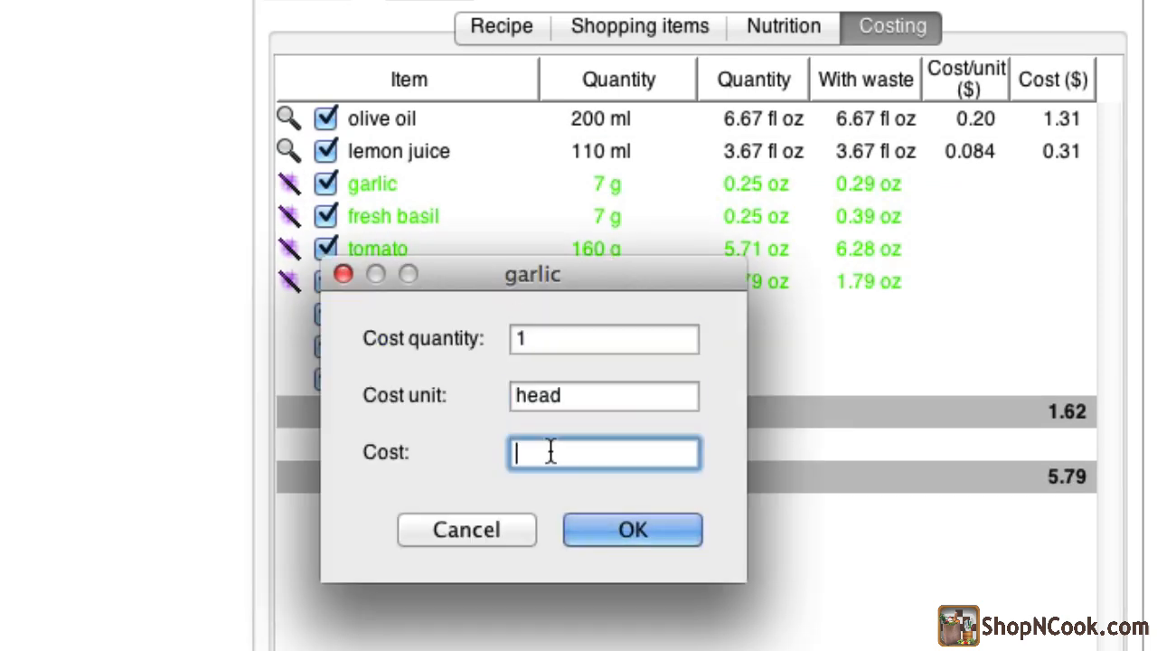
text(0.39)
click(621, 530)
- Set the fresh basil cost to 1.69 for 1 bunch
click(290, 217)
double_click(561, 396)
text(bunch)
click(576, 455)
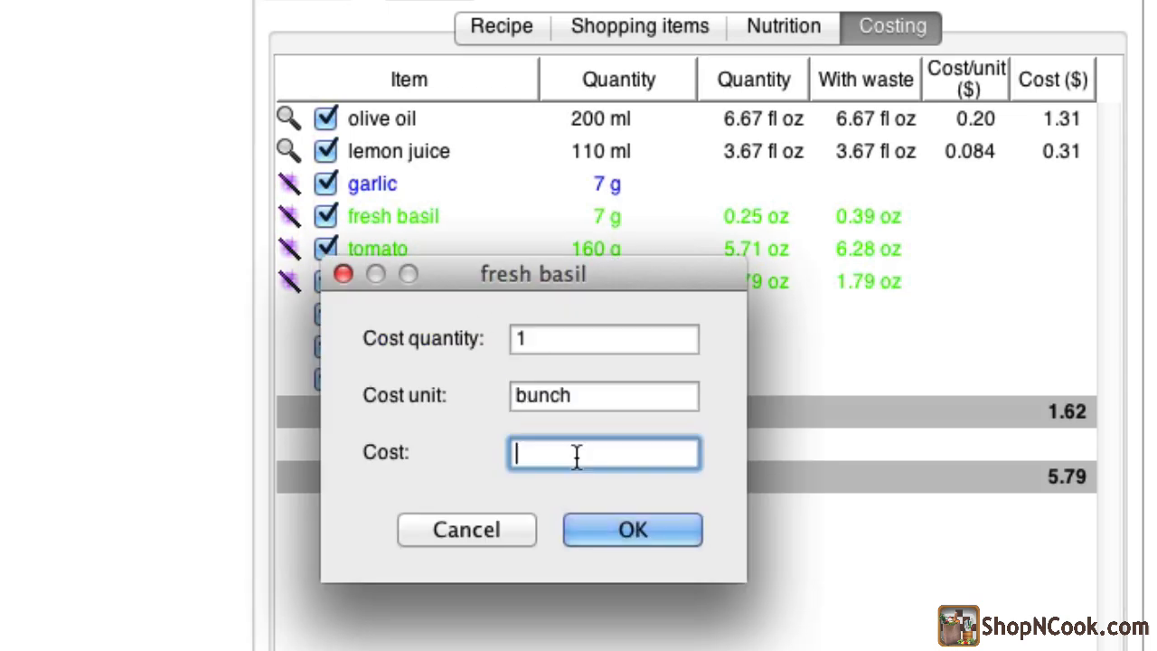
text(1.99)
click(624, 530)
- Set the tomato cost to 3.99 for 12 oz
click(292, 246)
click(555, 341)
text(2)
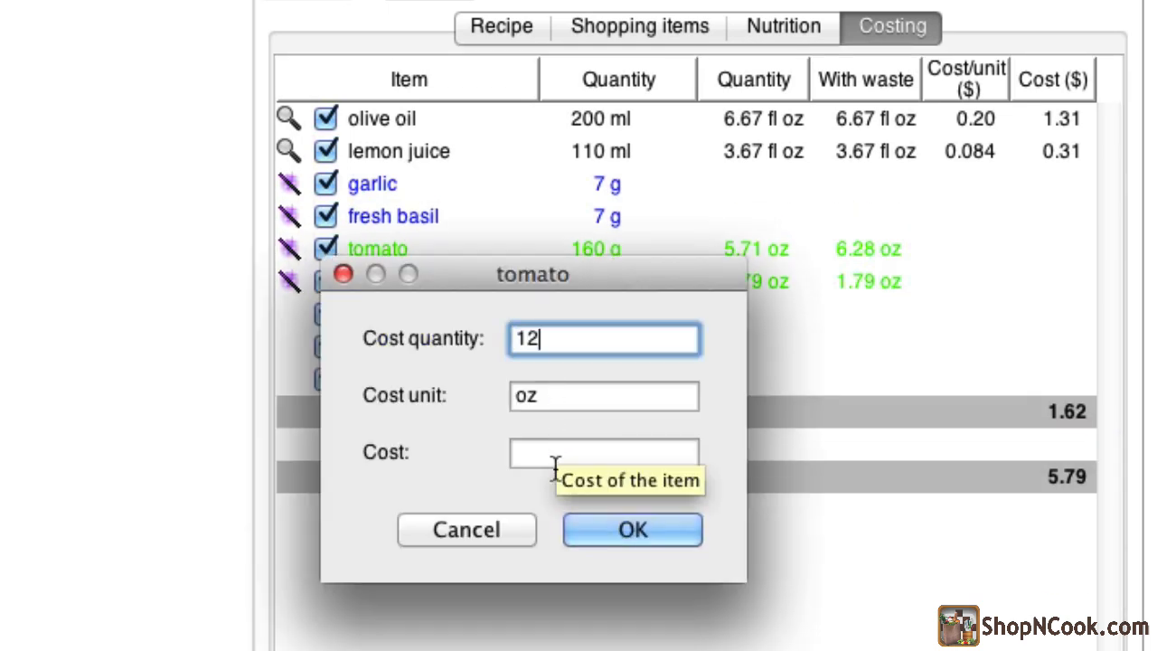
click(555, 454)
text(3.99)
click(633, 530)
- Set the black olives cost to 0.97 for 6 oz
click(290, 281)
double_click(572, 347)
text(6)
click(566, 452)
text(0.97)
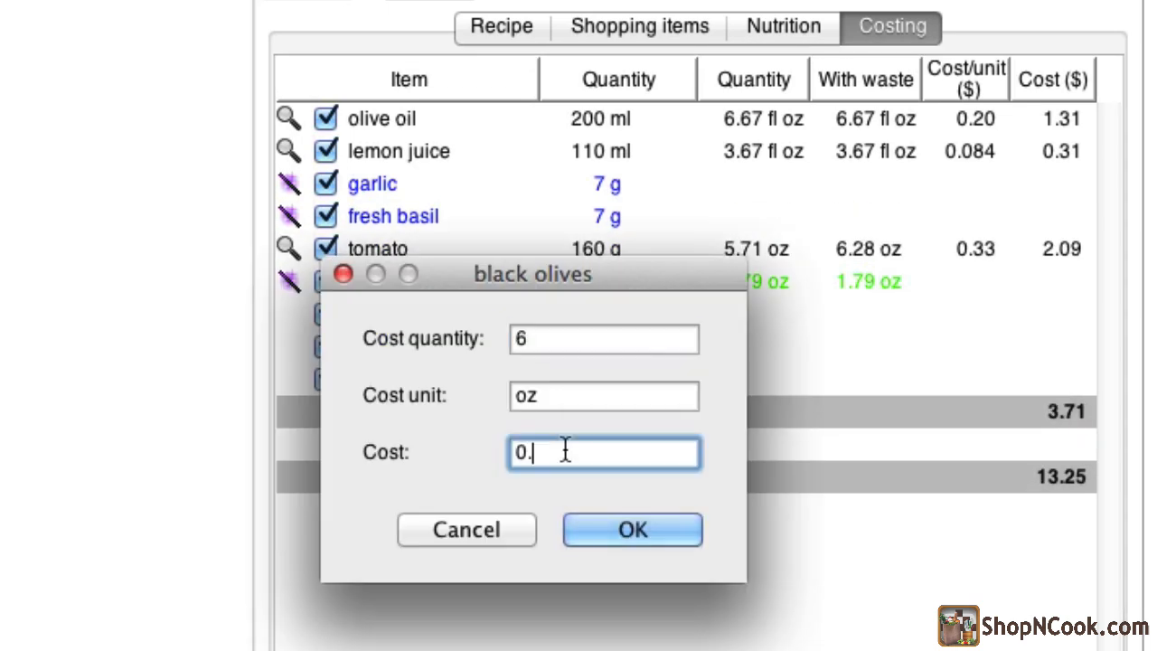
click(624, 530)
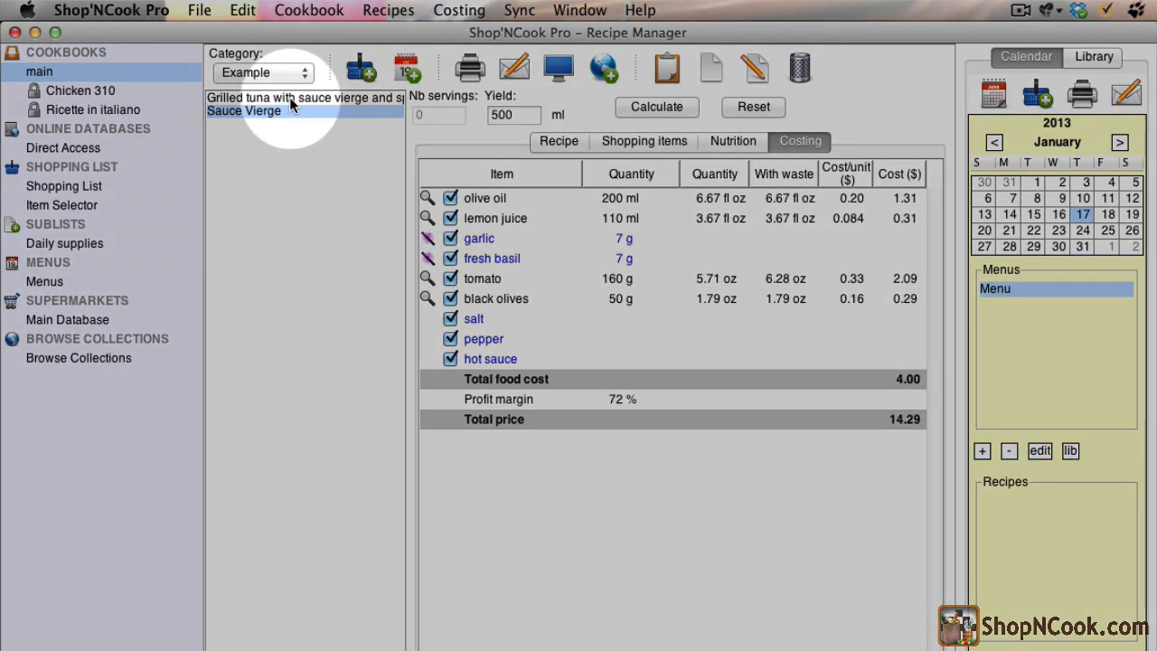
- Set the tuna cost to 14.99 for 1.5 lb in the costing of the grilled tuna recipe
click(289, 98)
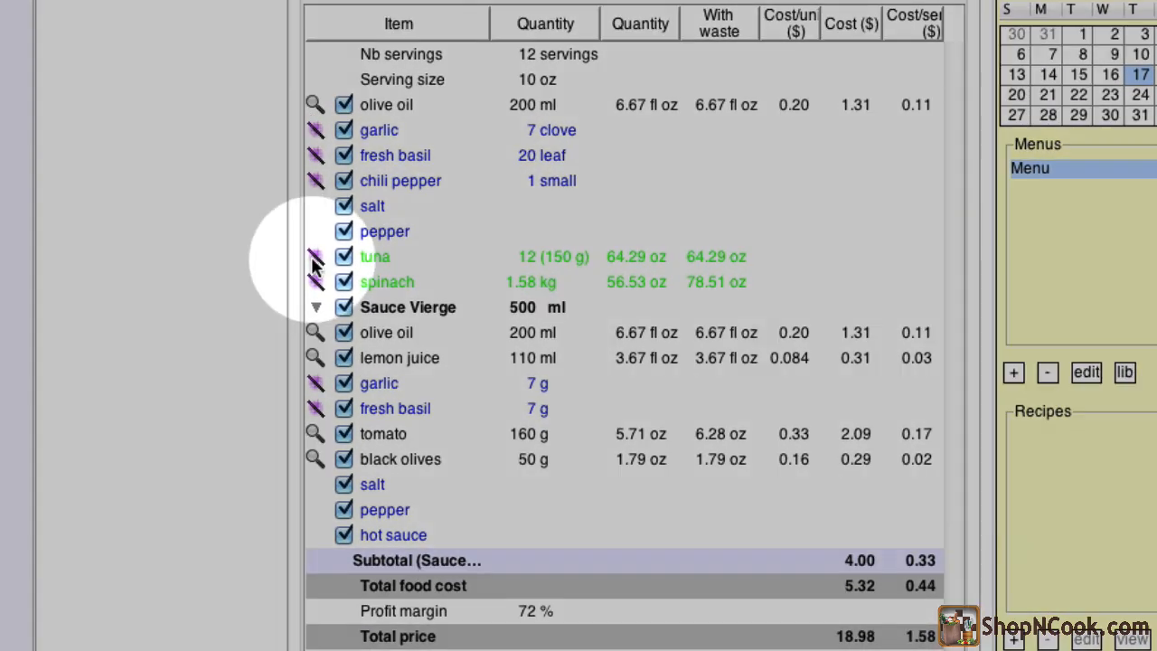
click(314, 259)
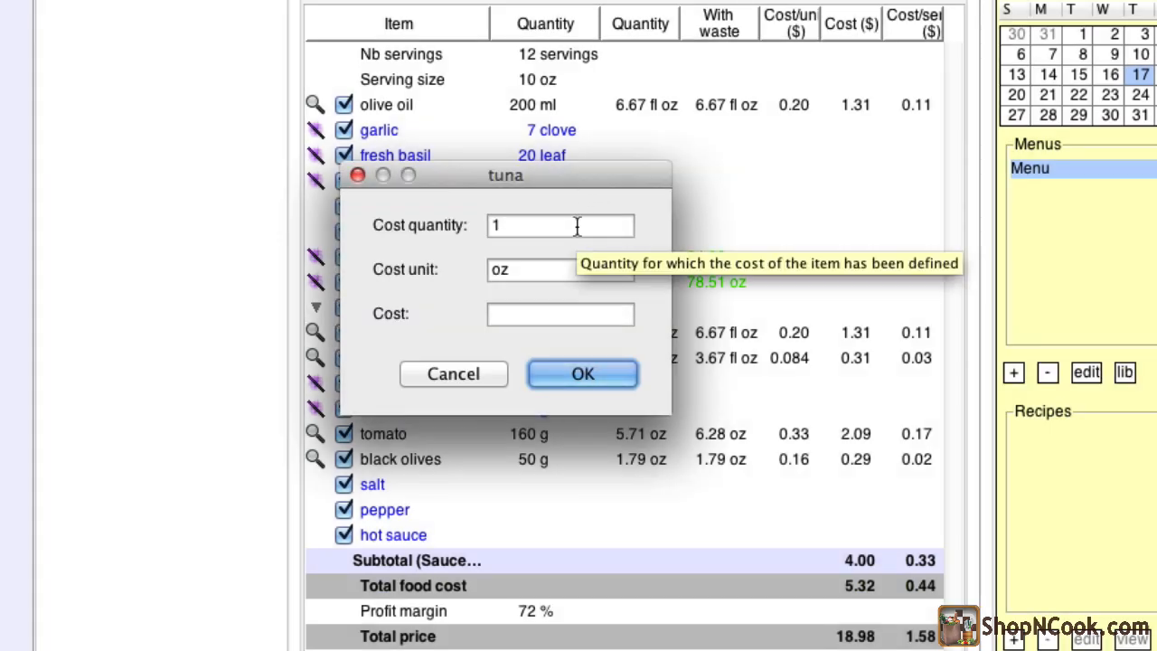
text(.5)
key(Tab)
text(lb)
click(527, 311)
text(14.99)
key(Return)
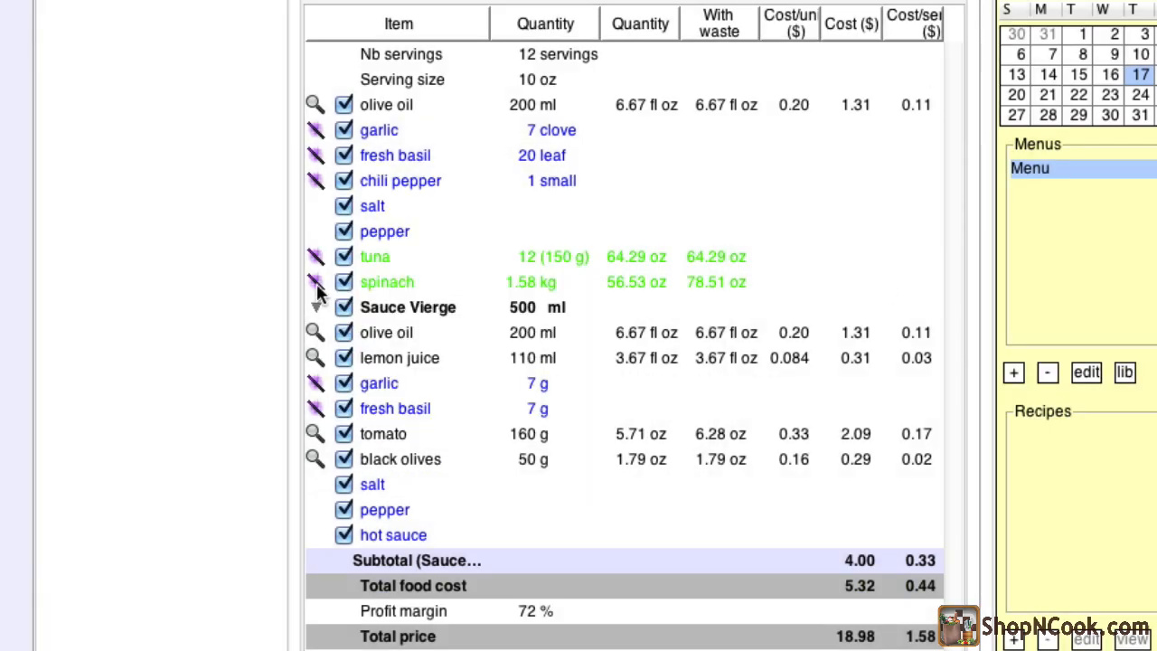
- Set the spinach cost to 1.39 for 1 bunch
click(316, 283)
double_click(503, 270)
text(bunch)
click(563, 317)
text(1.39)
click(592, 372)
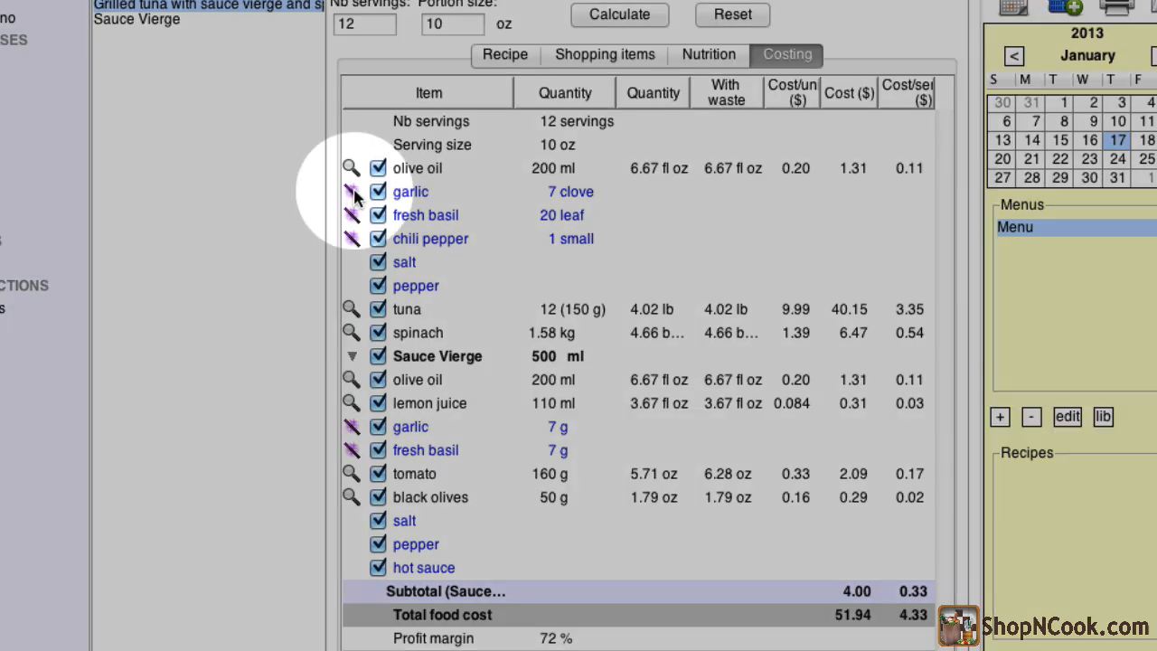
- Define the weight of one head of garlic as 2.2 oz and save the item
click(351, 193)
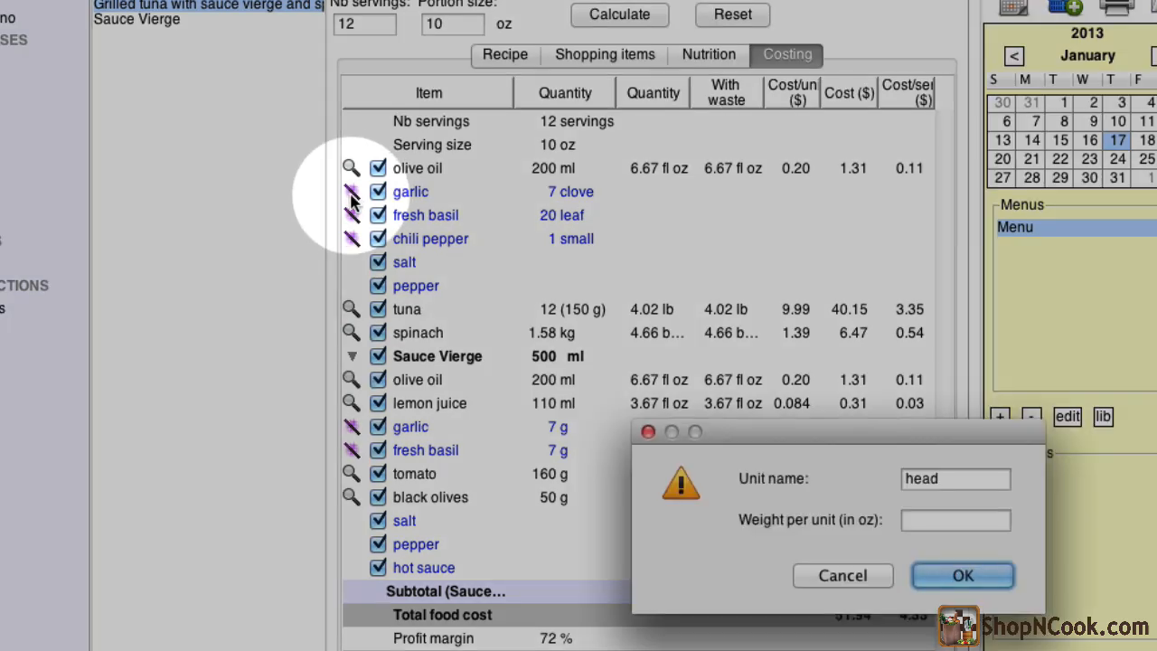
click(930, 520)
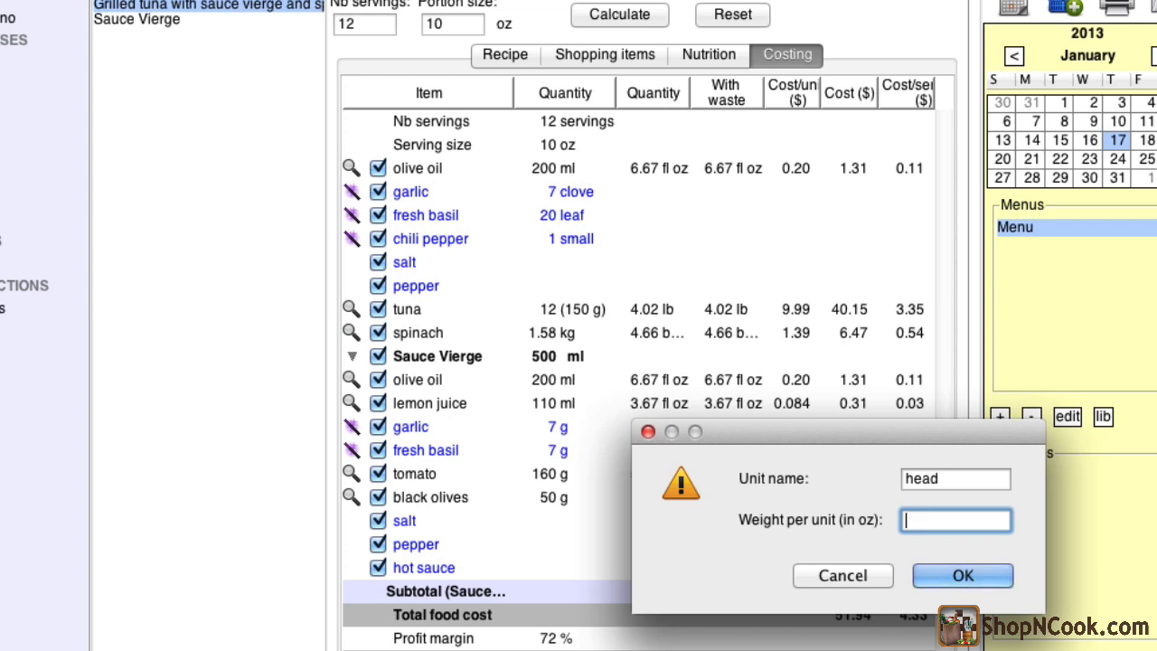
text(2.2)
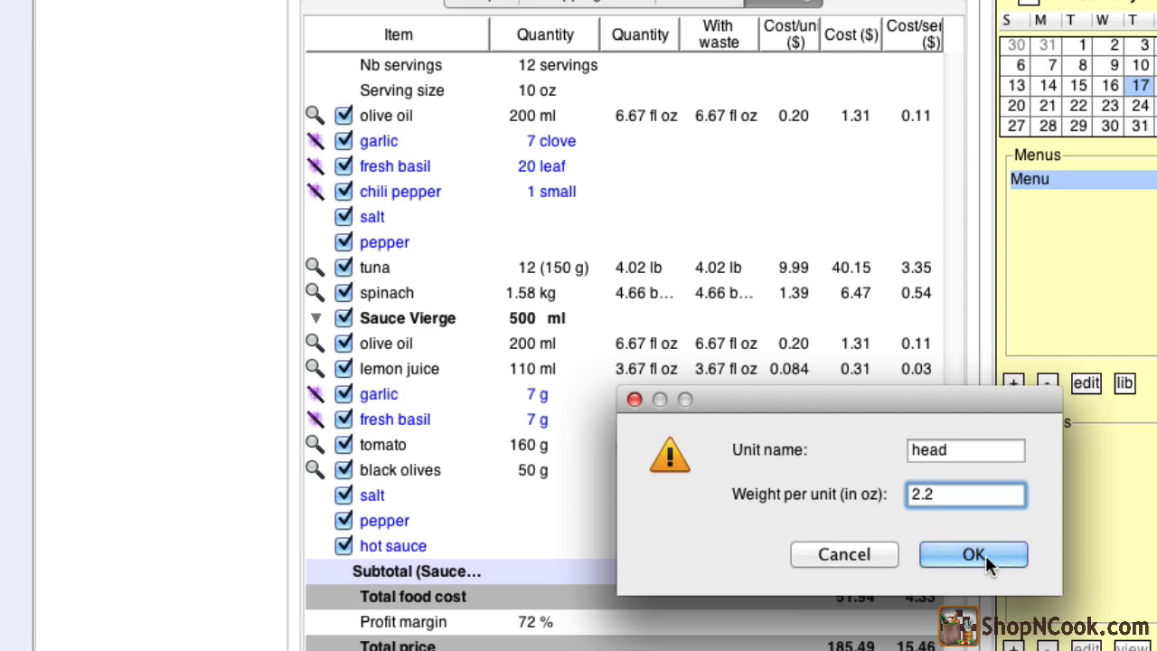
click(984, 557)
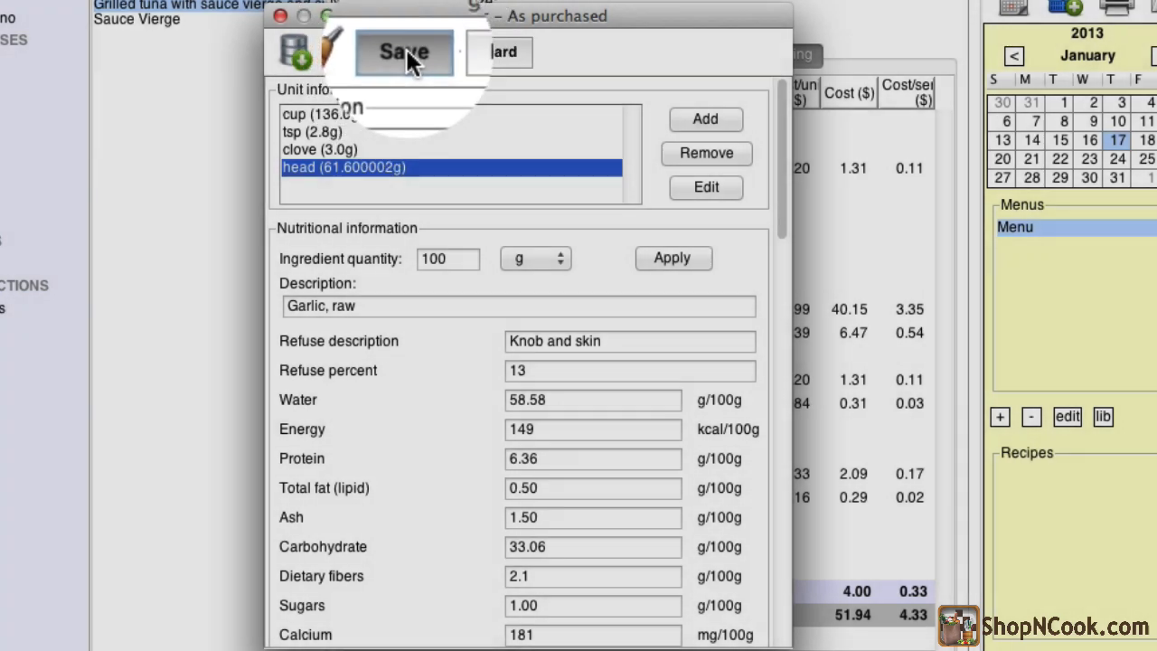
click(406, 49)
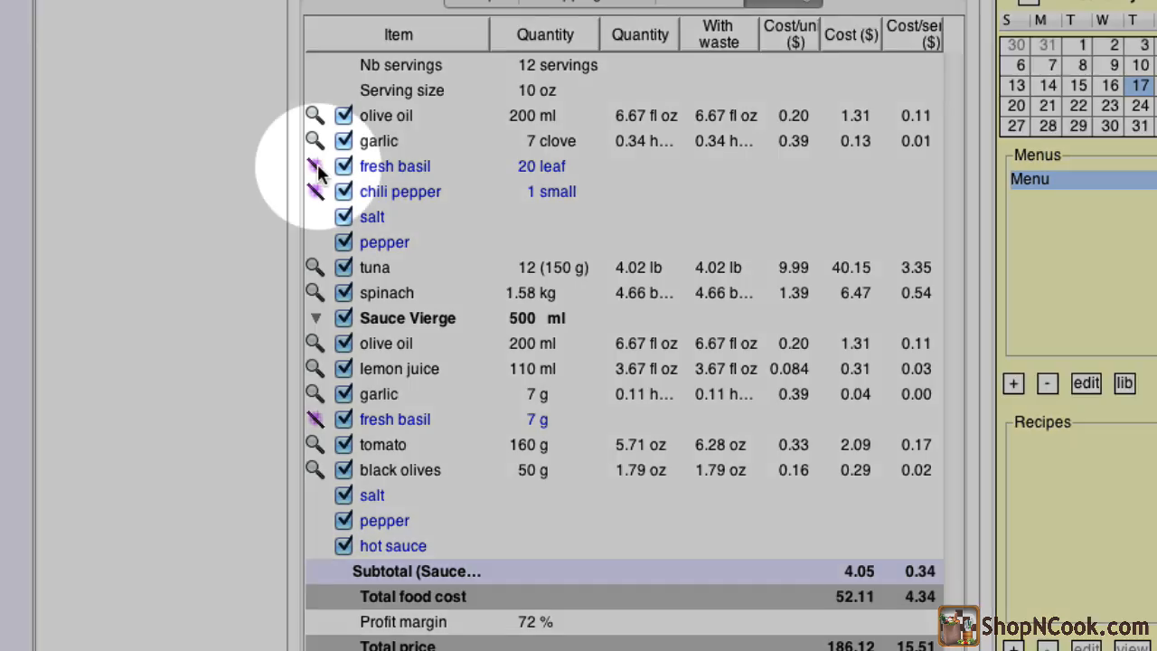
- Define the weight of one bunch of fresh basil as 1.4 oz and save the item
click(317, 168)
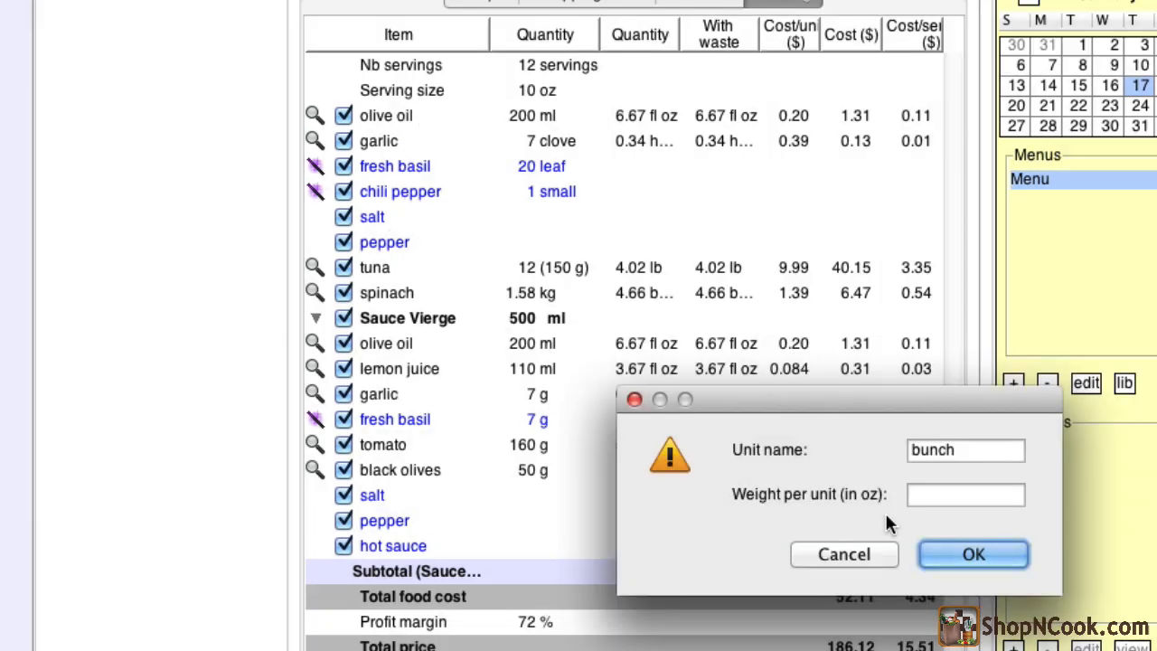
click(934, 495)
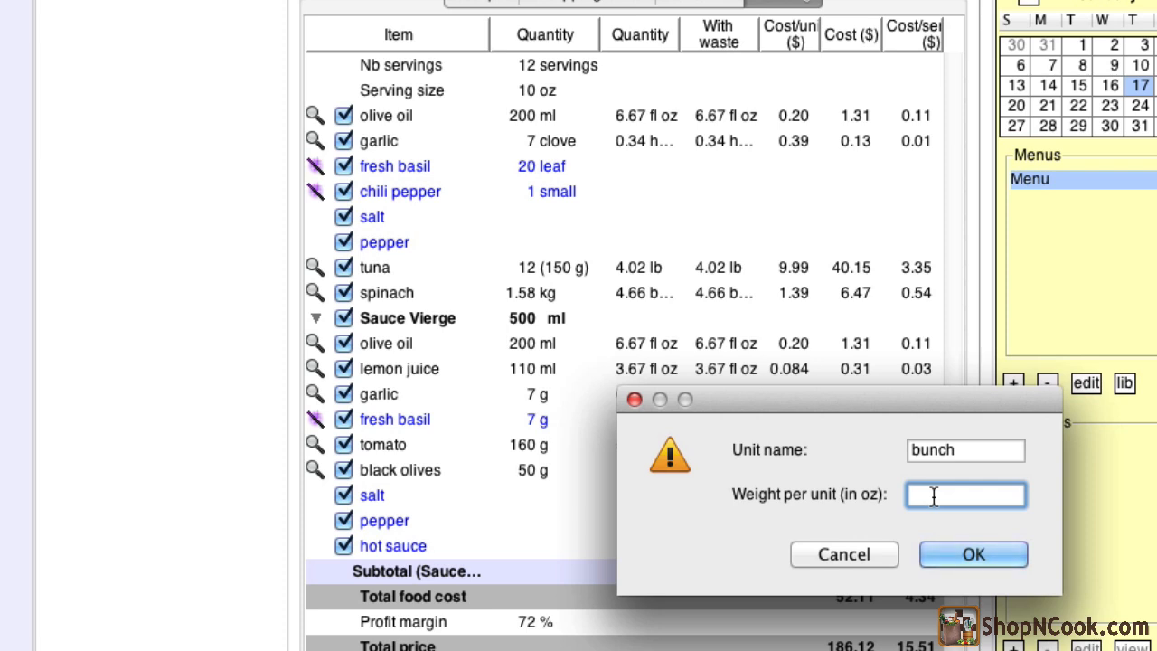
text(1.4)
click(944, 556)
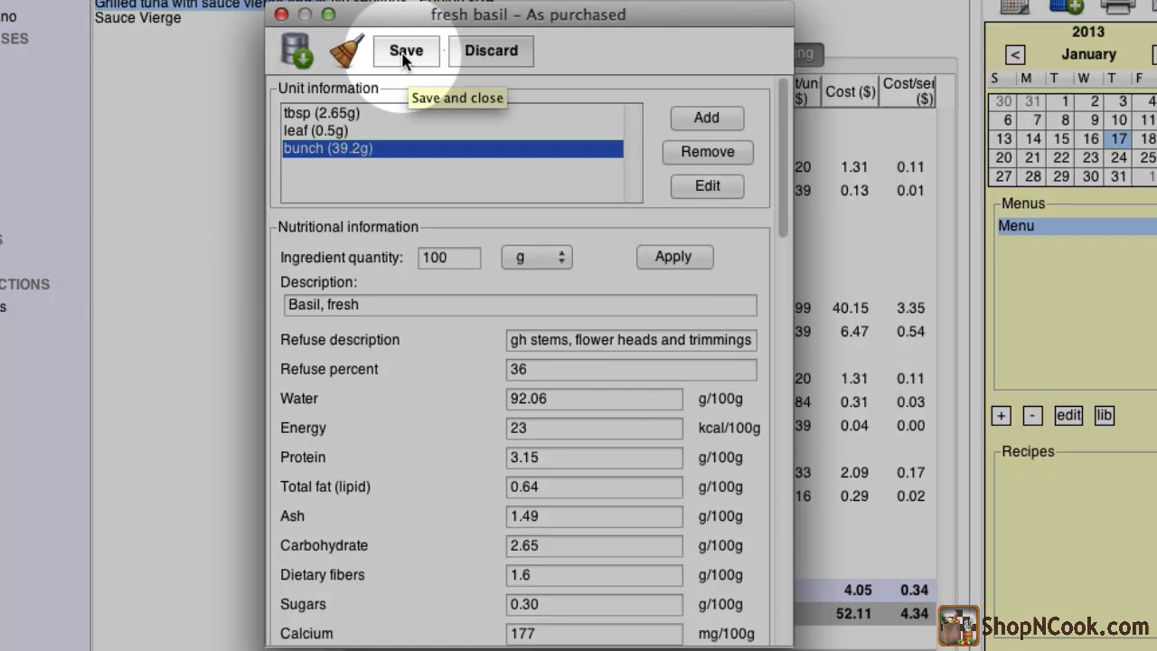
click(406, 56)
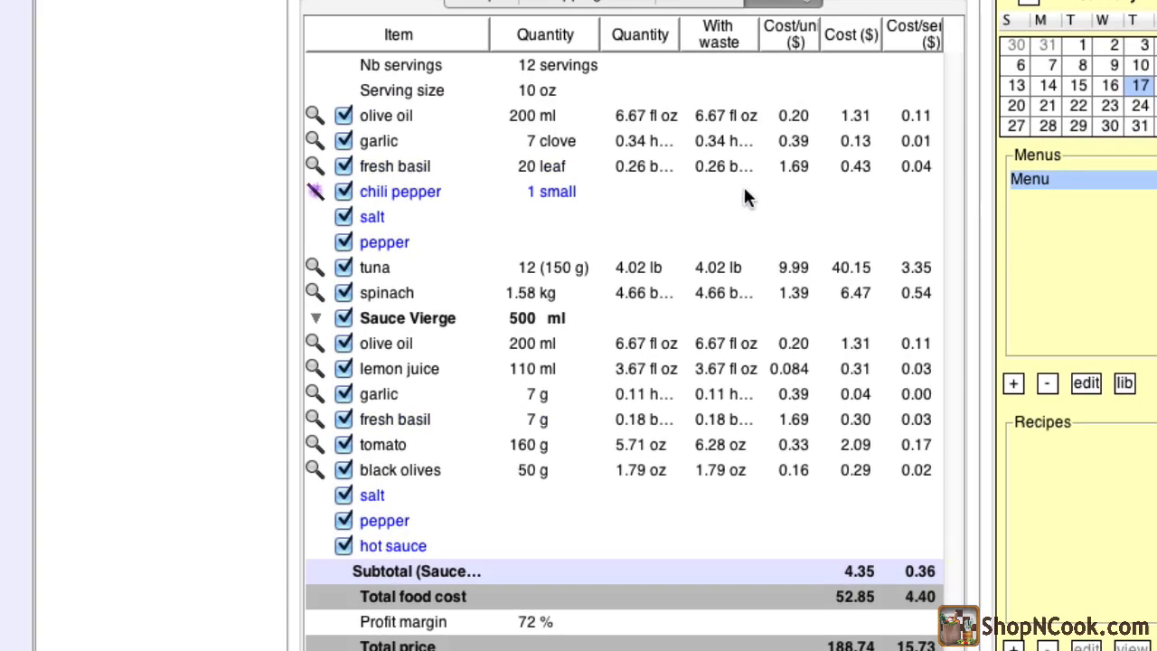
- Define the weight of one small chili pepper as 1.2 oz and save the item
click(311, 188)
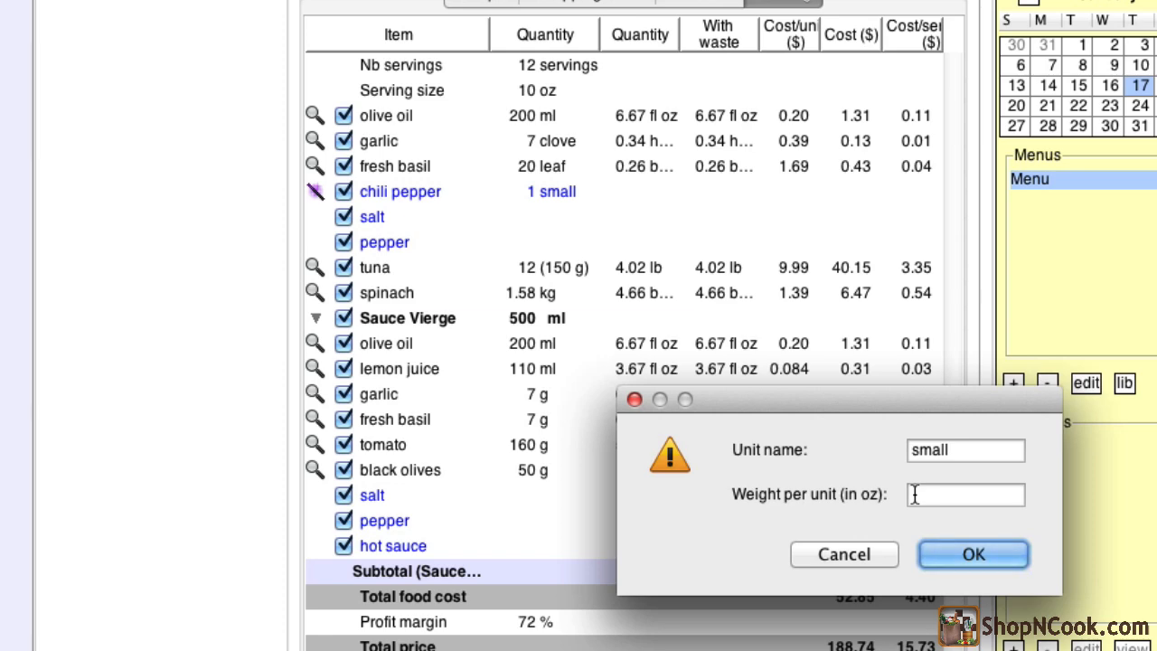
click(945, 494)
text(1)
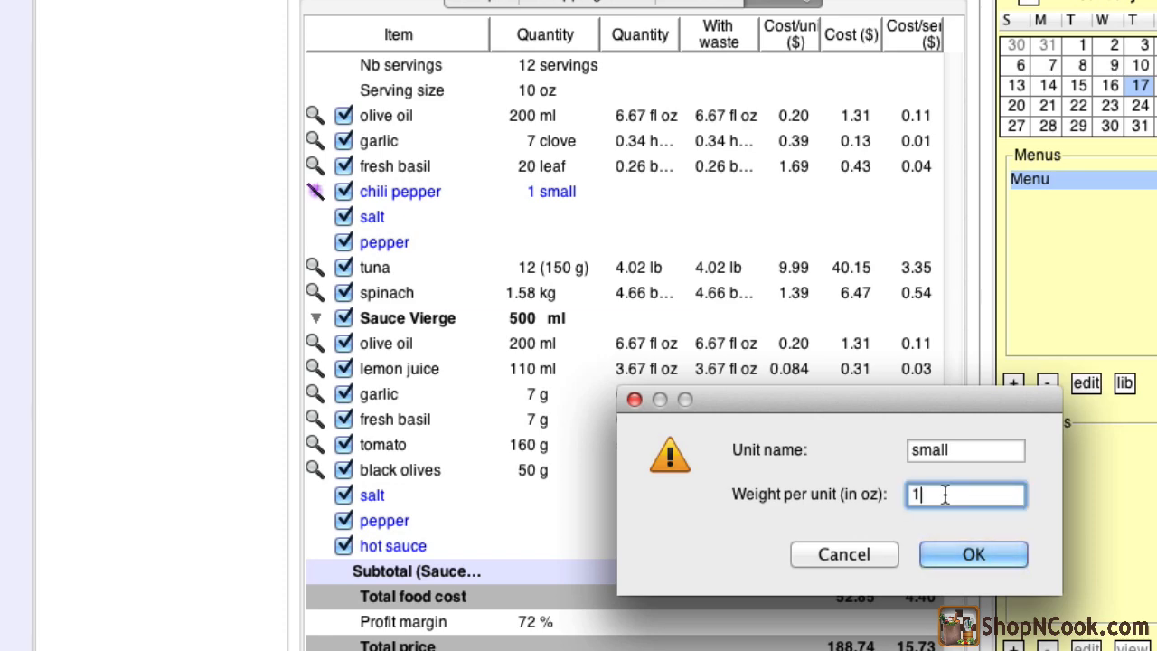
text(.2)
click(940, 556)
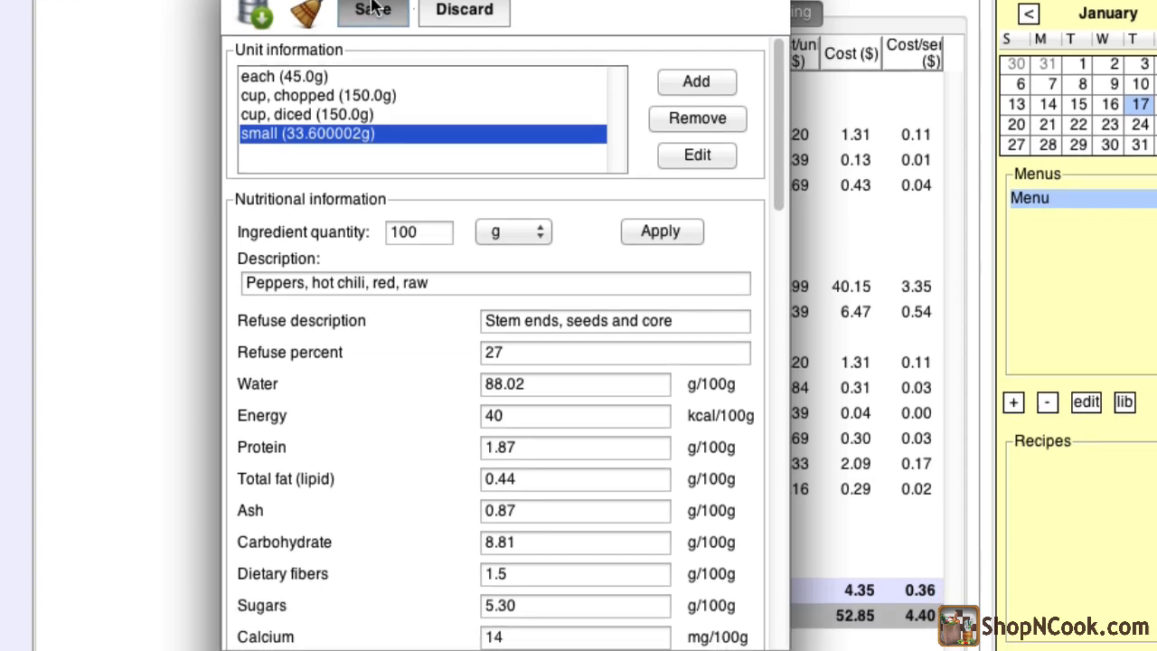
click(371, 8)
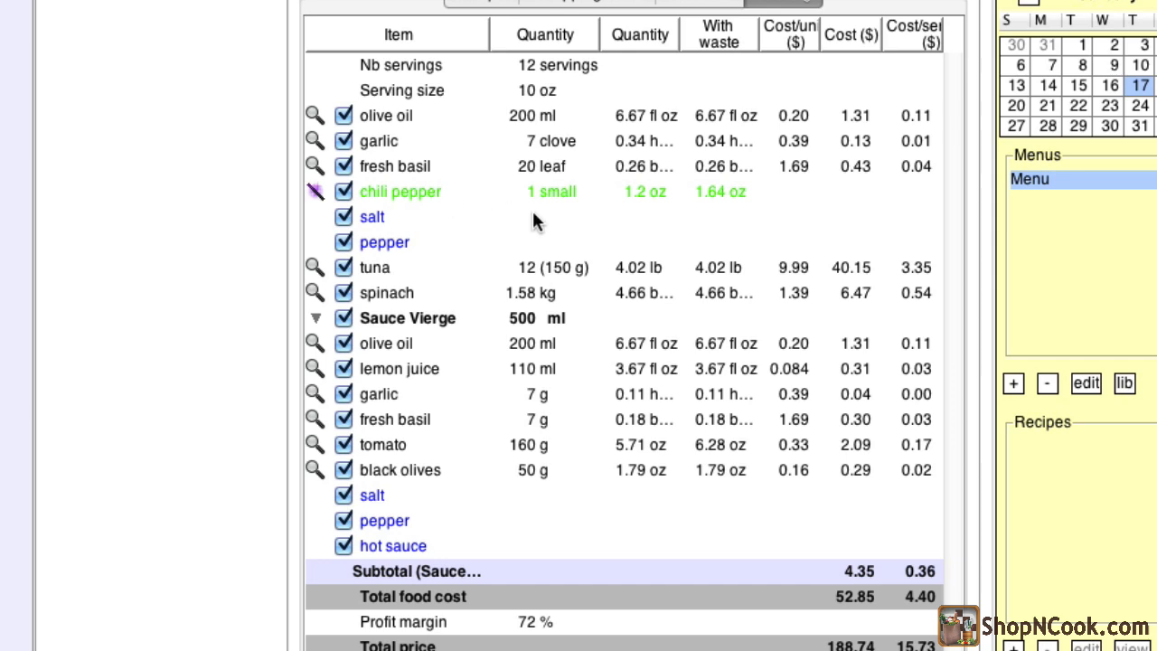
- Set the chili pepper cost to 1 for 0.5 lb
click(311, 193)
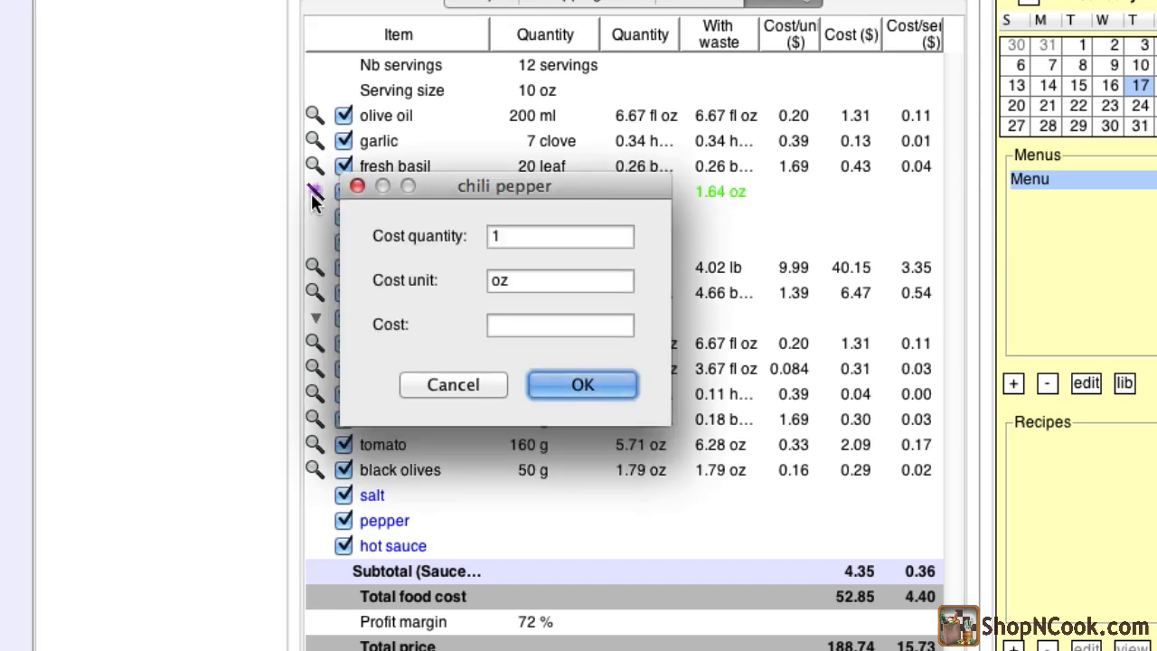
click(535, 238)
double_click(534, 238)
text(0.5)
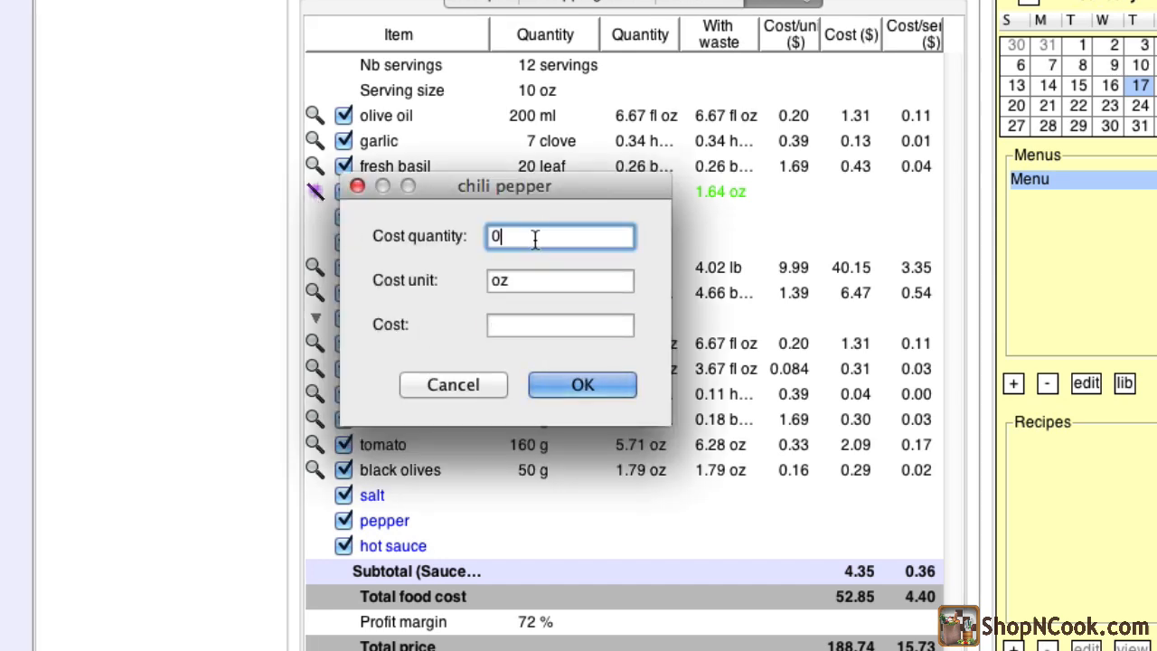
double_click(544, 277)
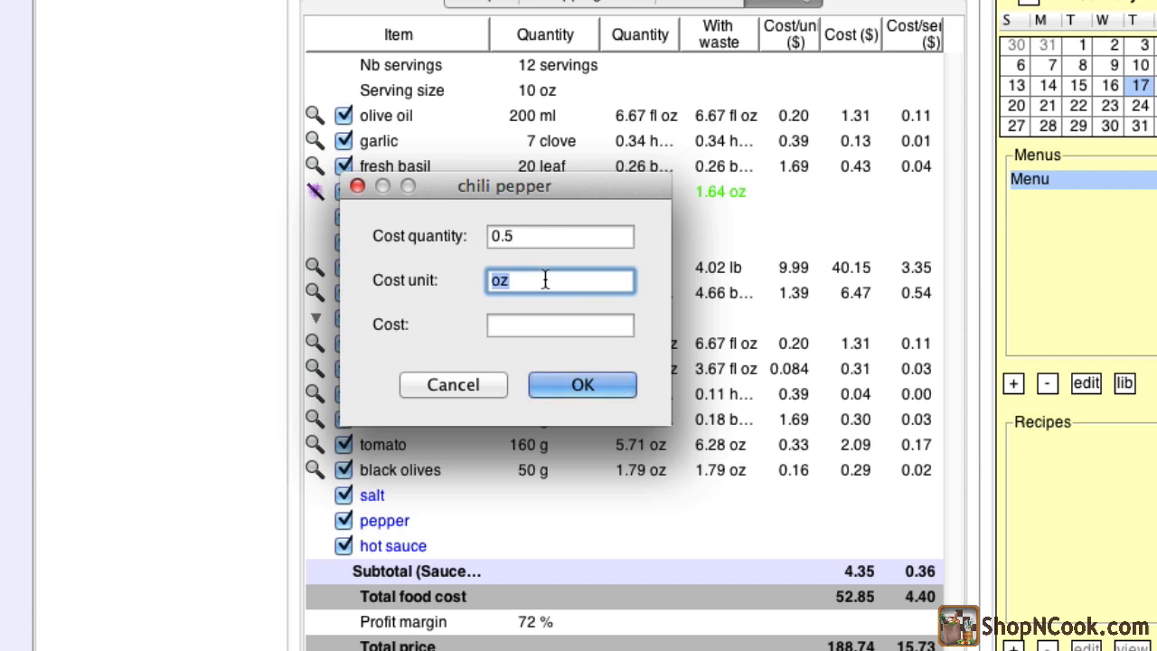
text(lb)
click(546, 327)
text(1)
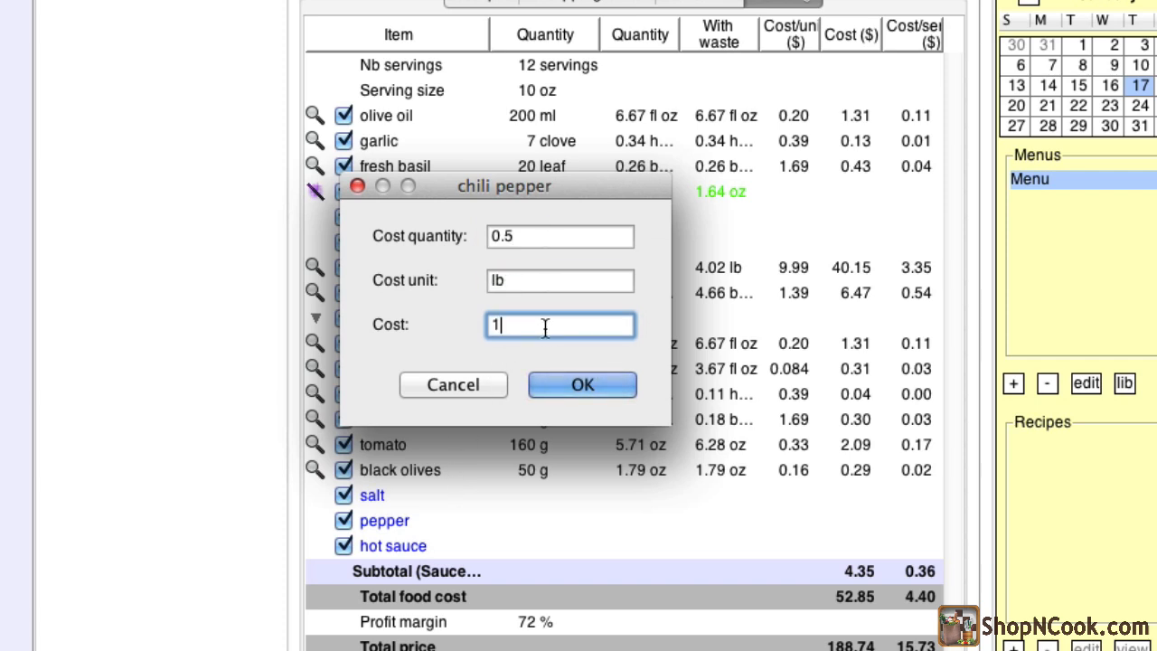
click(576, 387)
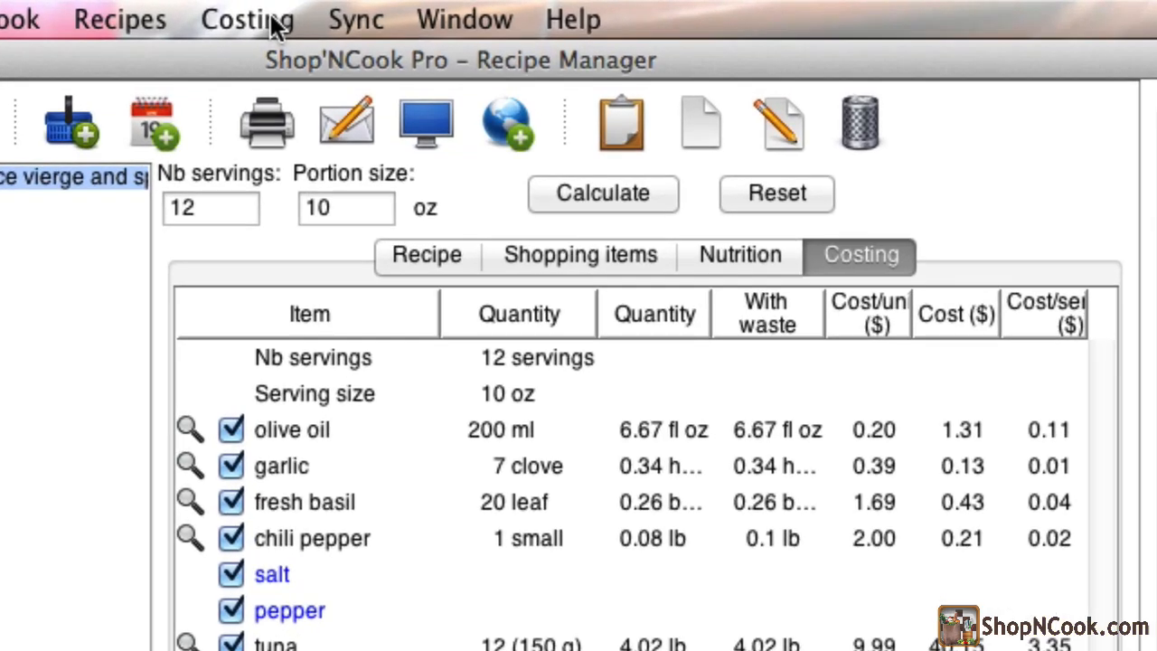
- Open the grilled tuna recipe's costing in its own window
click(276, 25)
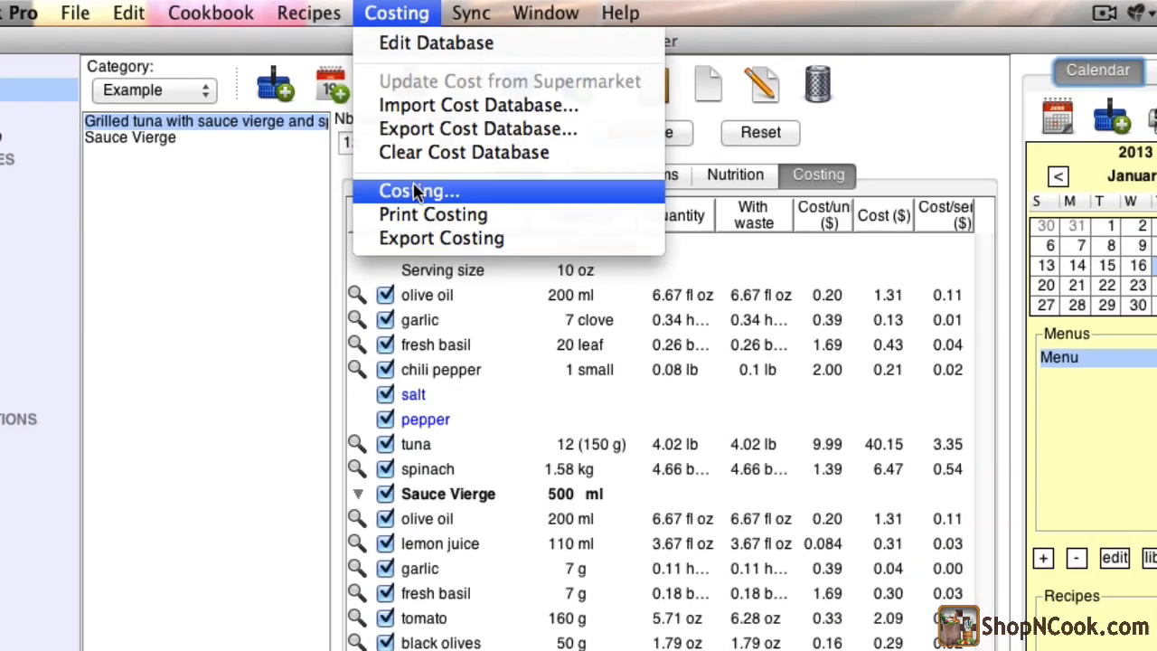
click(274, 273)
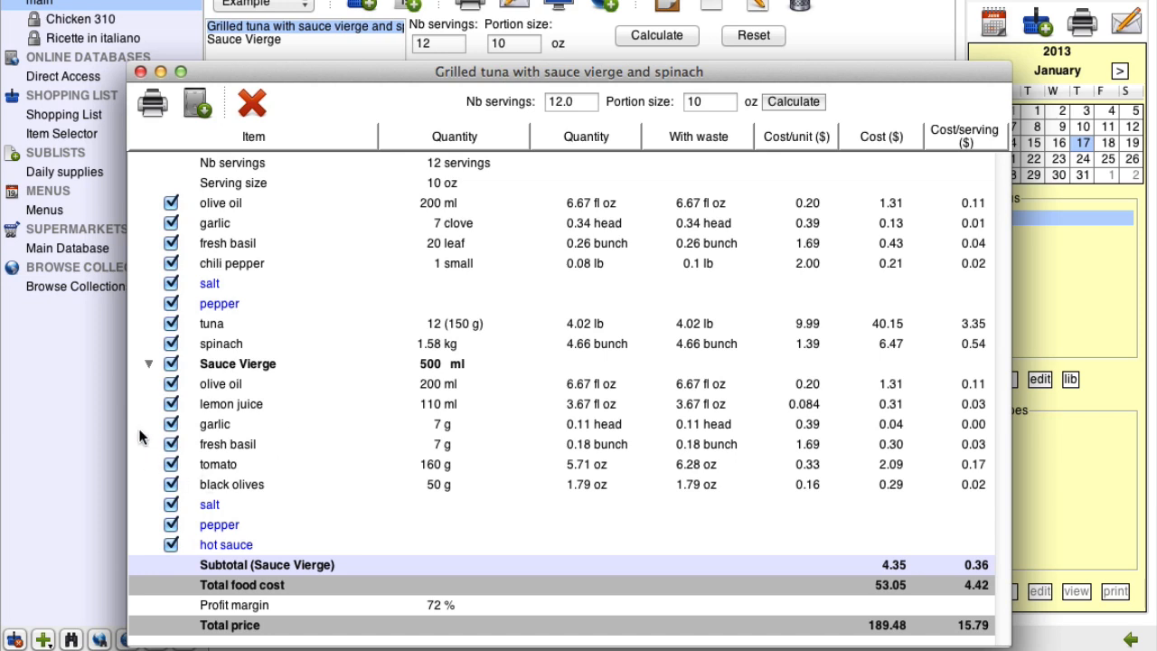
- Collapse and re-expand the Sauce Vierge ingredients, and exclude spinach from the costing before including it again
click(149, 364)
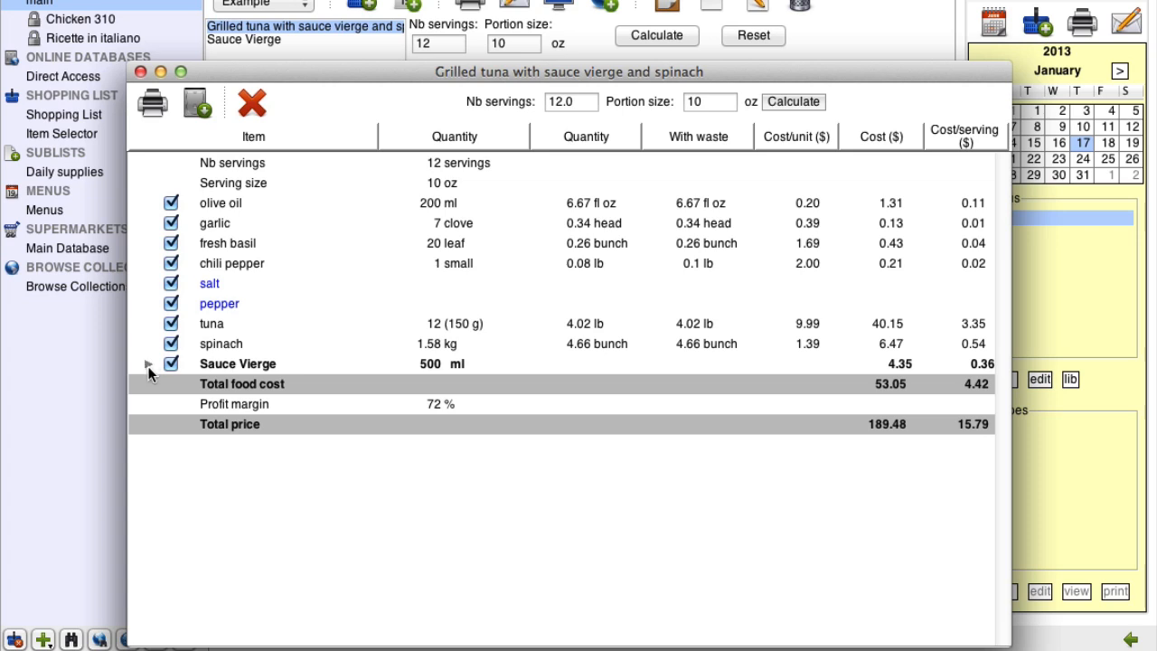
click(149, 365)
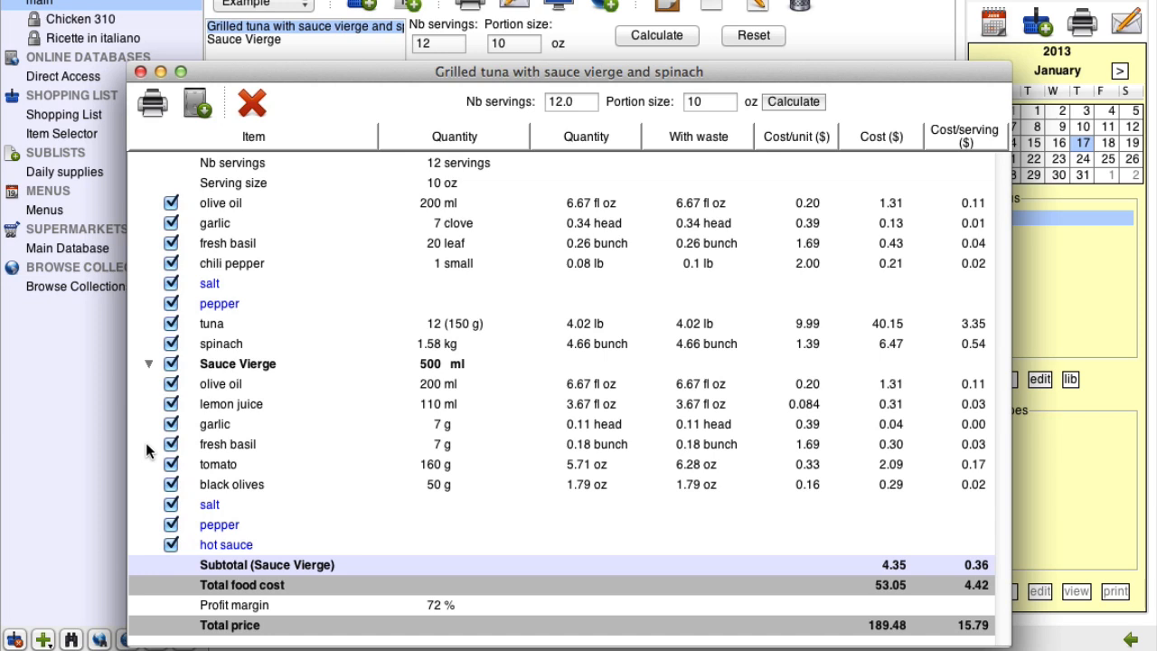
click(171, 344)
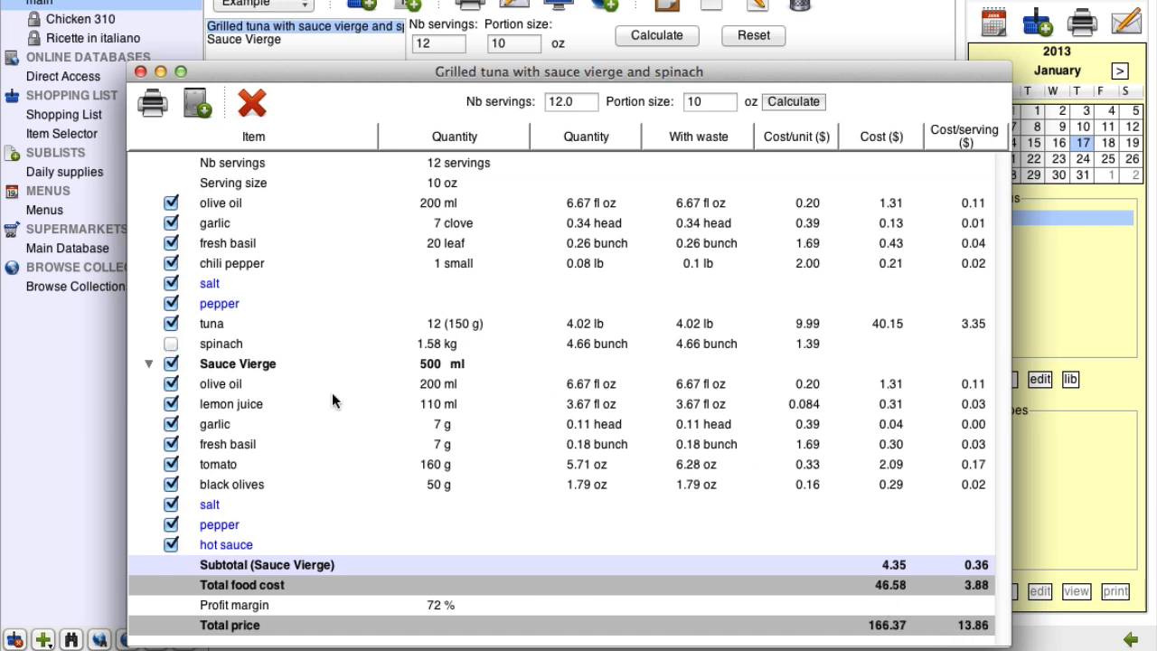
click(170, 343)
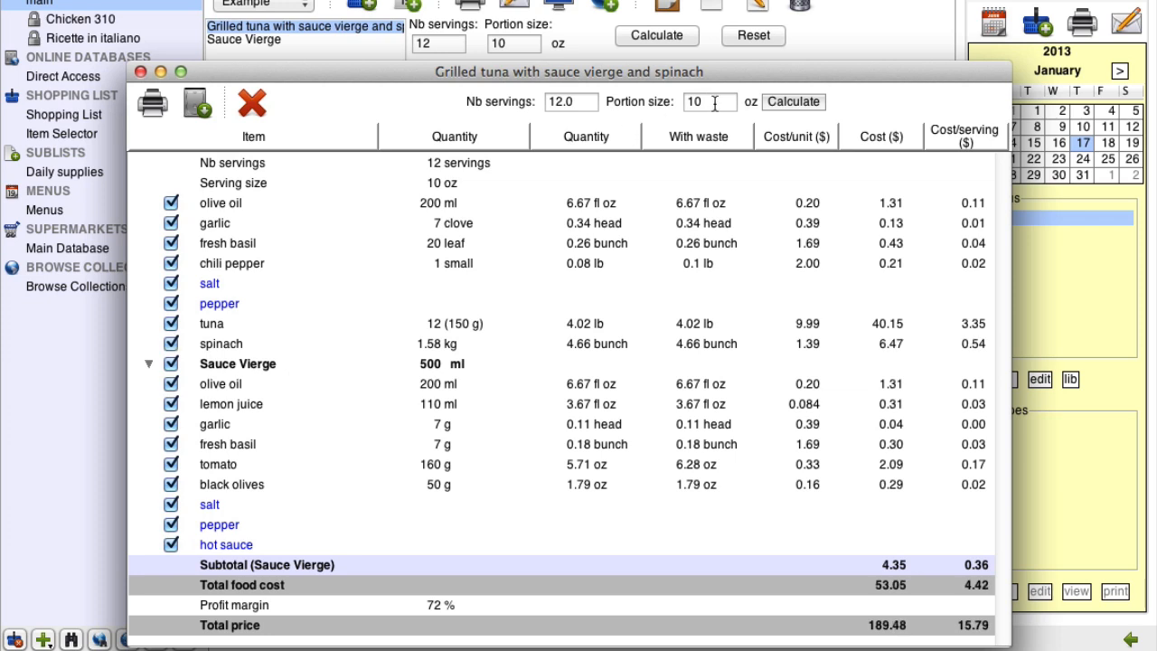
- Set the portion size to 8 oz in the costing window and recalculate the costs
double_click(690, 103)
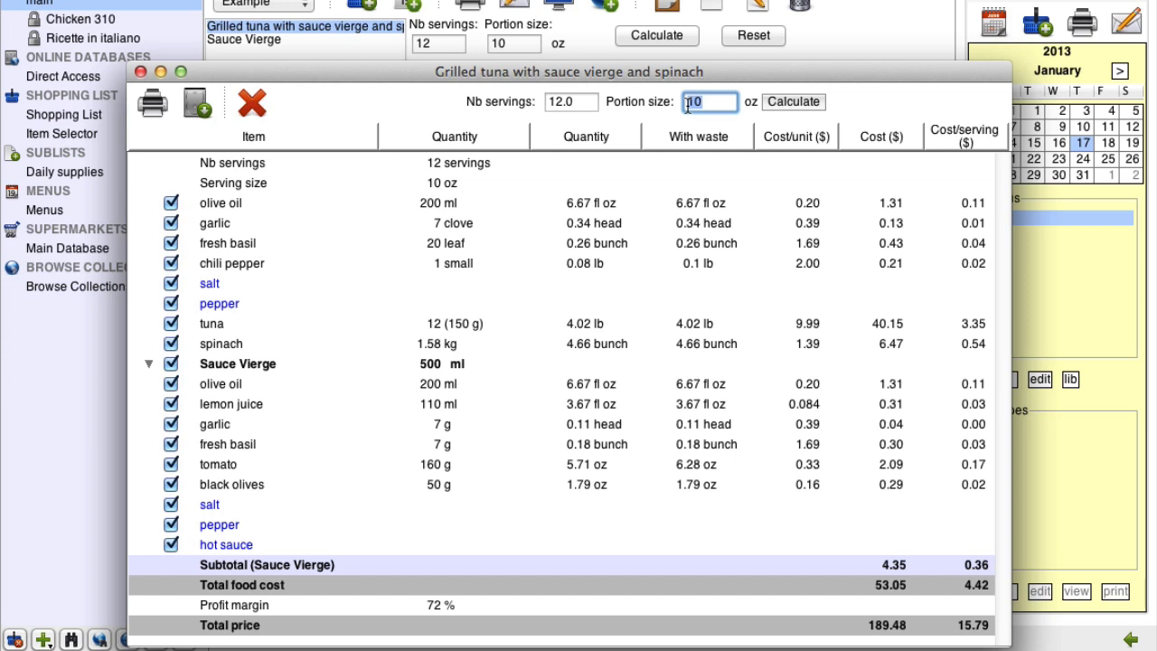
text(8)
click(793, 102)
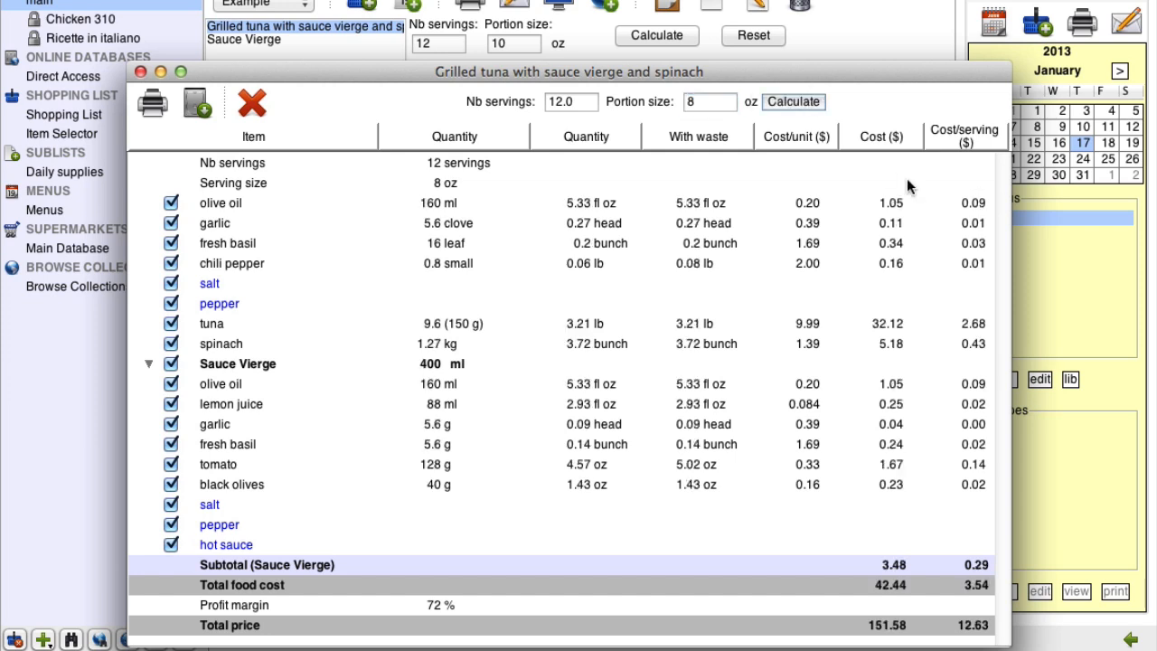